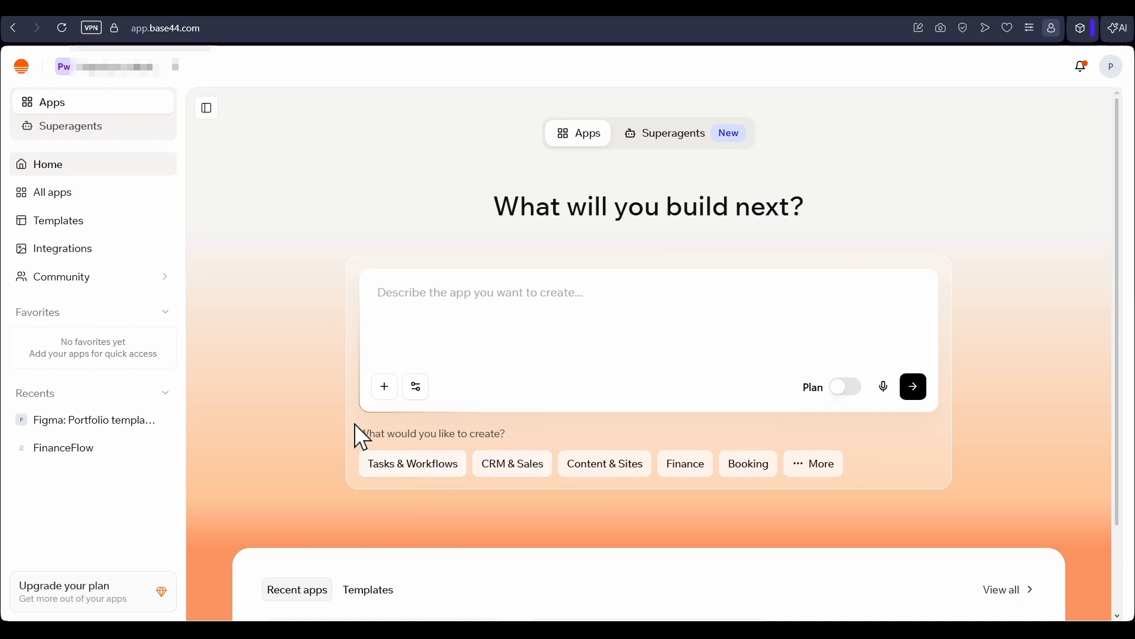
- Start migrating a project from another platform and continue with Lovable as the source
{"action": "left_click", "coordinate": [385, 390]}
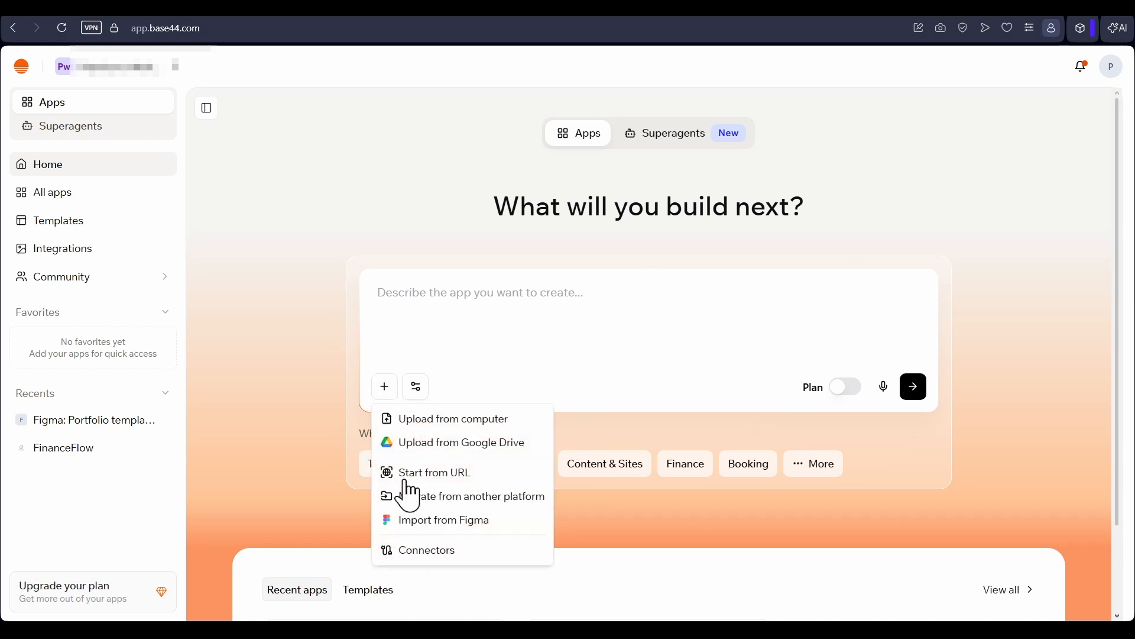
{"action": "left_click", "coordinate": [480, 502]}
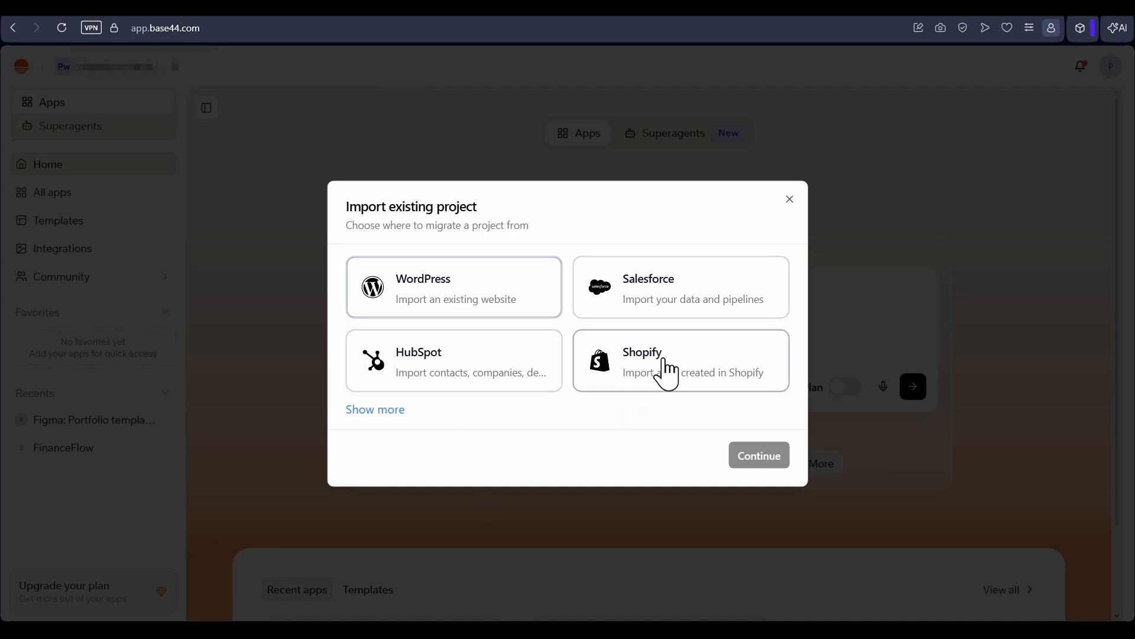
{"action": "left_click", "coordinate": [376, 410]}
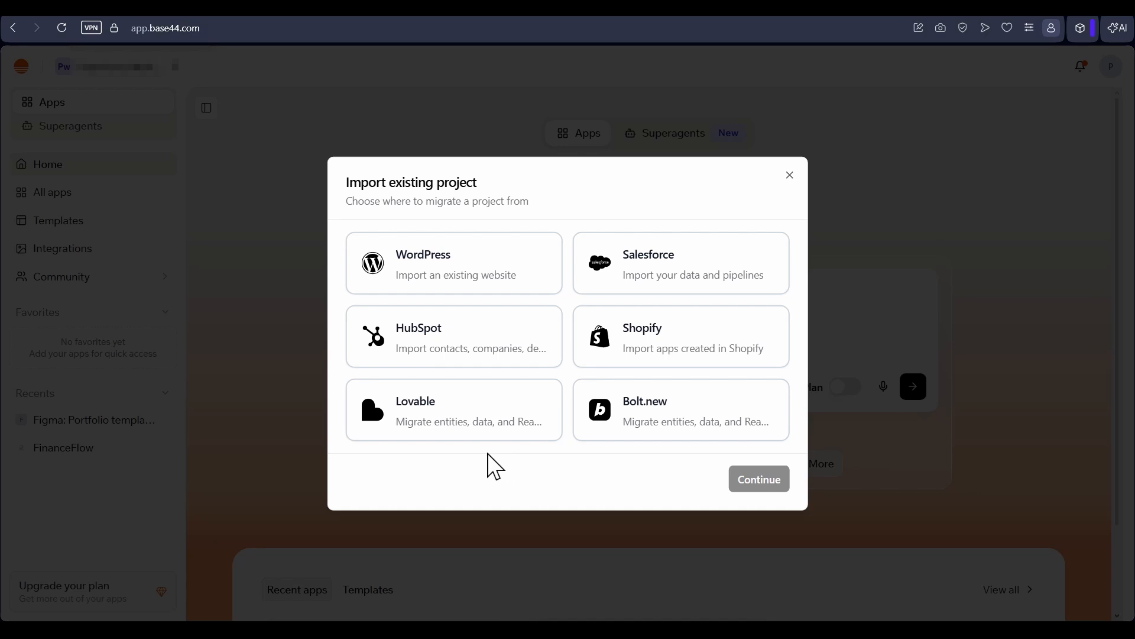
{"action": "left_click", "coordinate": [442, 423]}
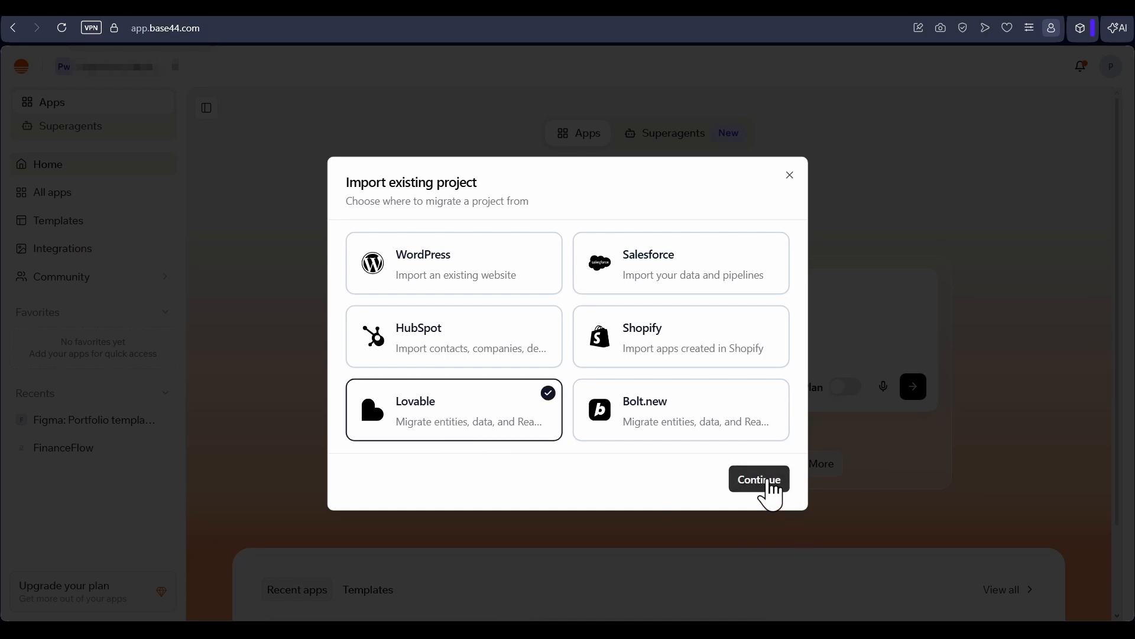
{"action": "left_click", "coordinate": [762, 482]}
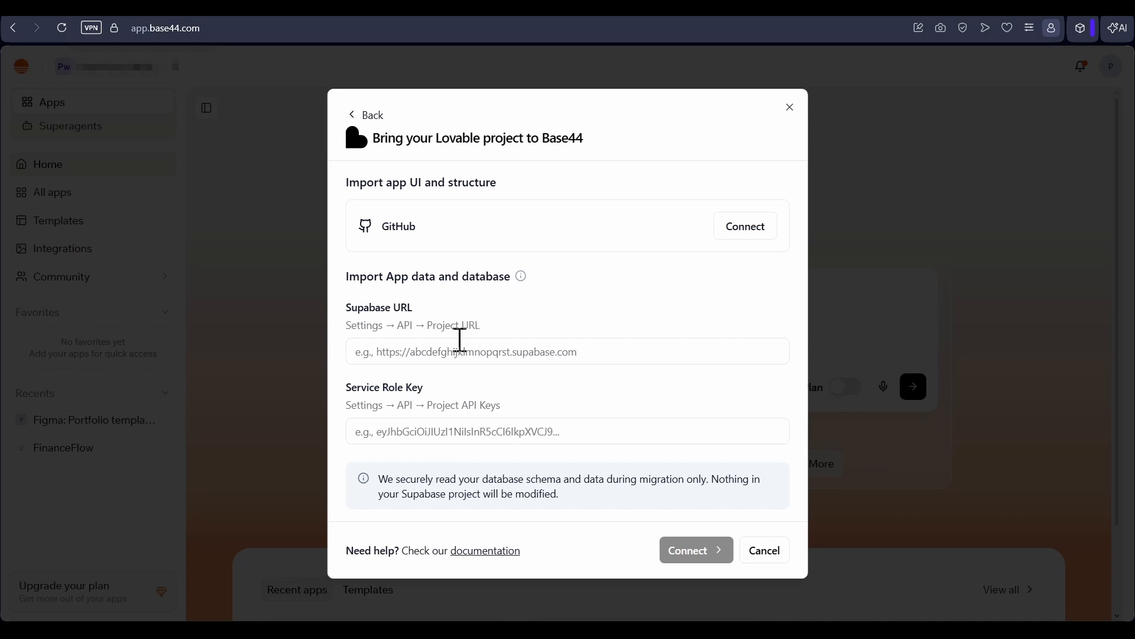
- Connect GitHub for the app UI import, signing in with a Google account and authorizing Base44 Builder
{"action": "left_click", "coordinate": [745, 233]}
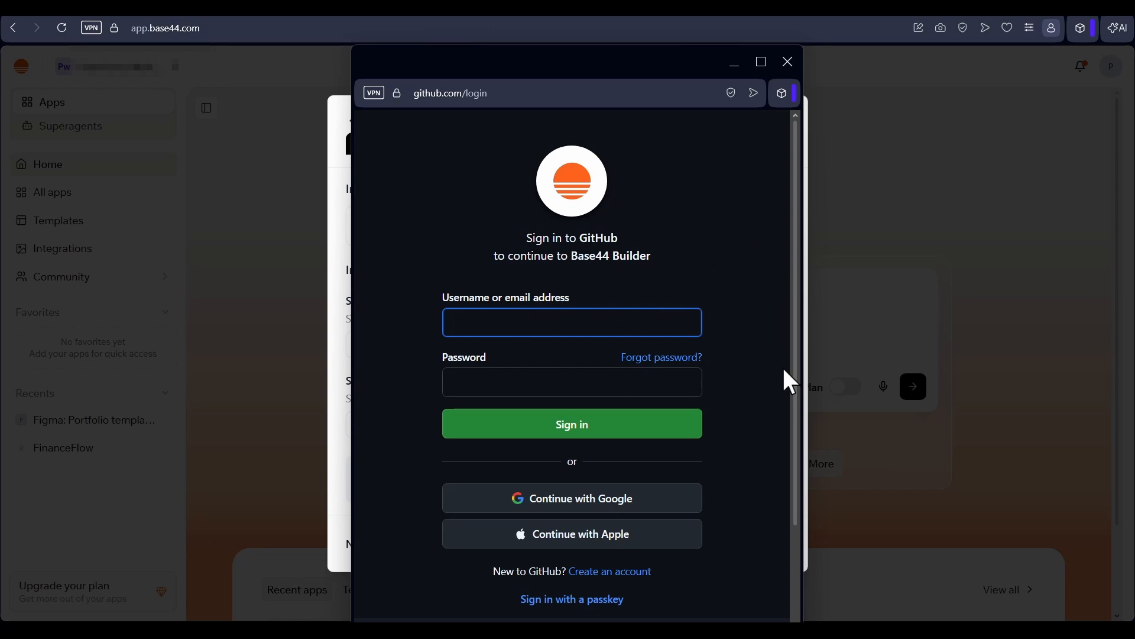
{"action": "left_click", "coordinate": [590, 503]}
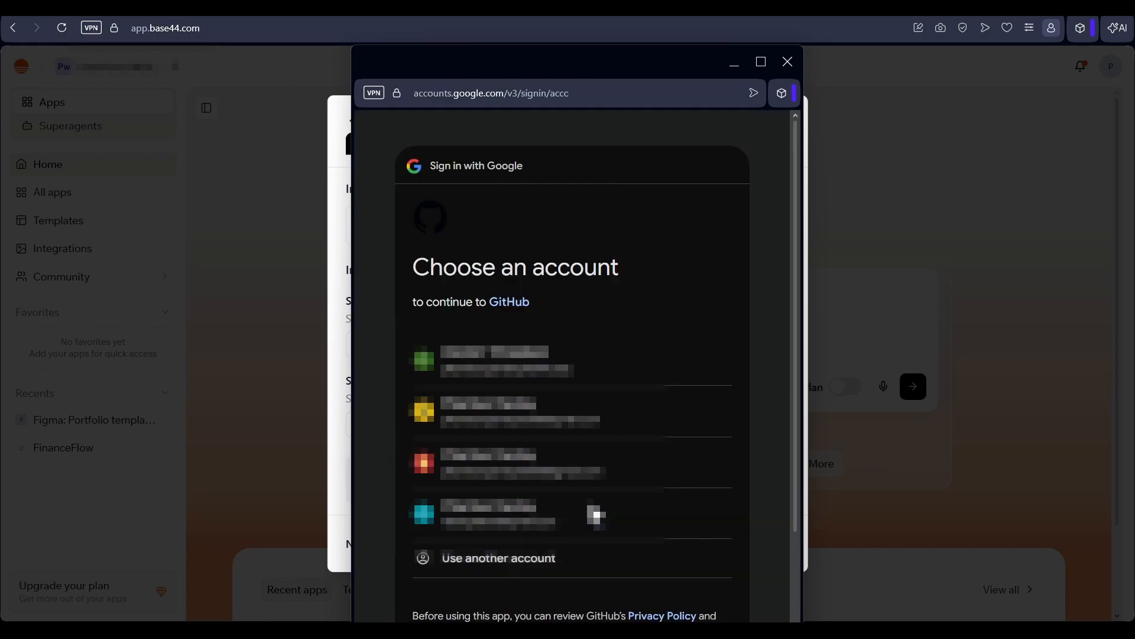
{"action": "left_click", "coordinate": [558, 512]}
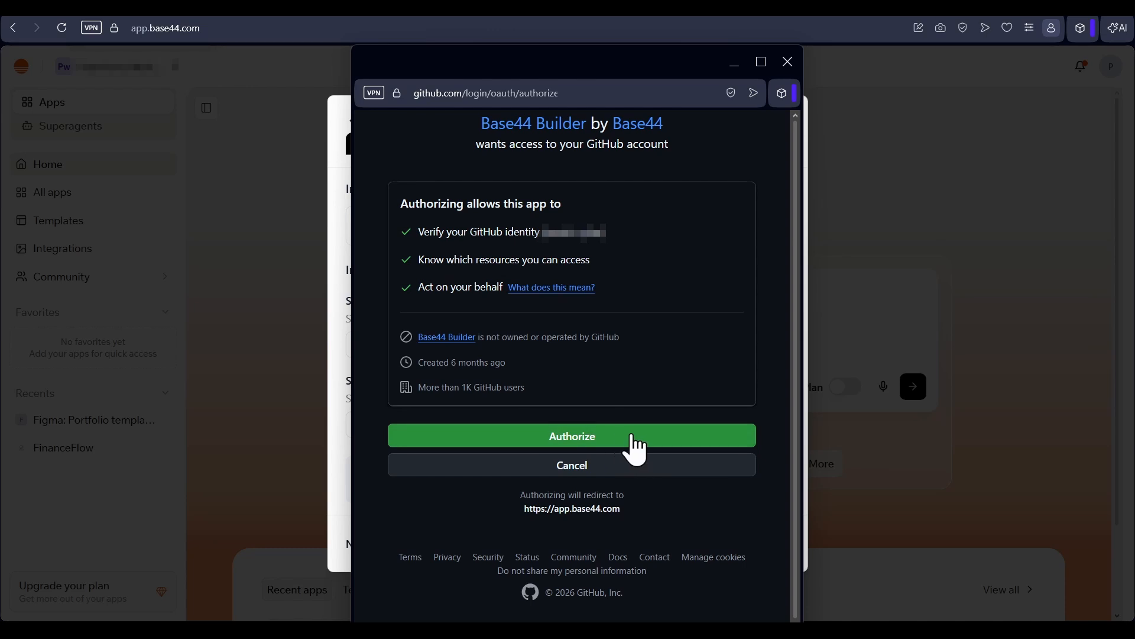
{"action": "left_click", "coordinate": [641, 448]}
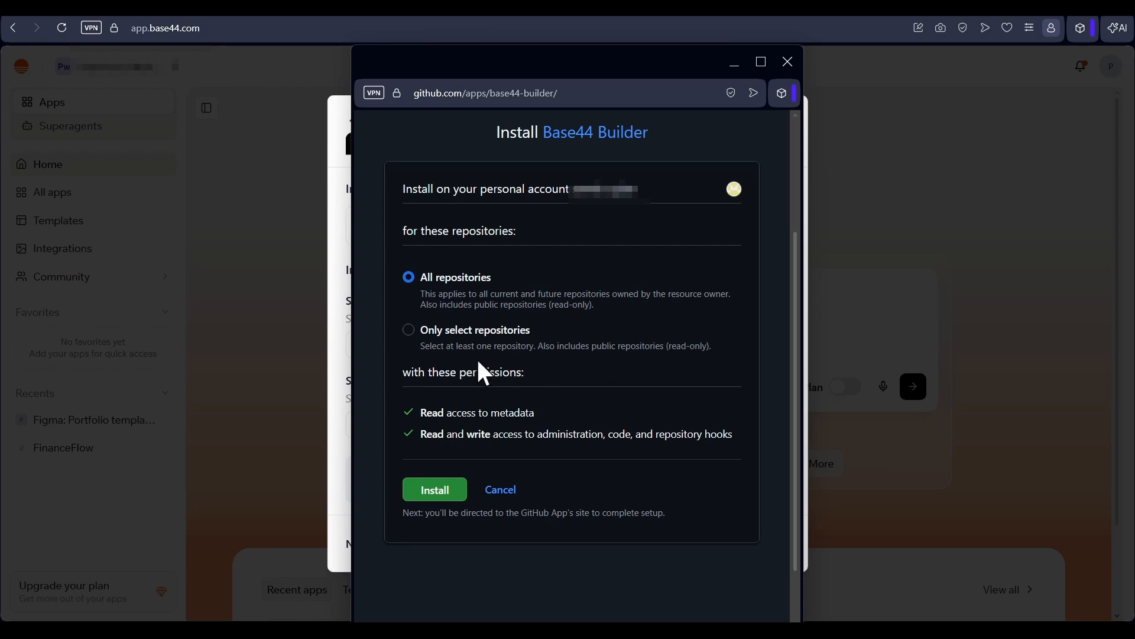
- Install Base44 Builder on the personal GitHub account for only the selected app repository
{"action": "left_click", "coordinate": [408, 329]}
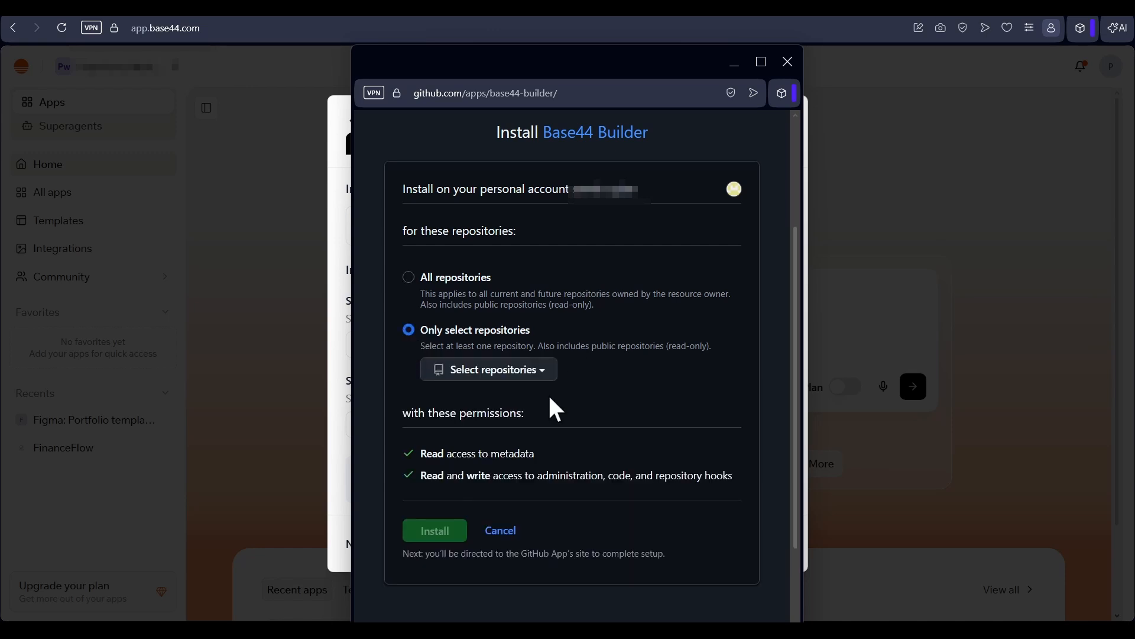
{"action": "left_click", "coordinate": [530, 371]}
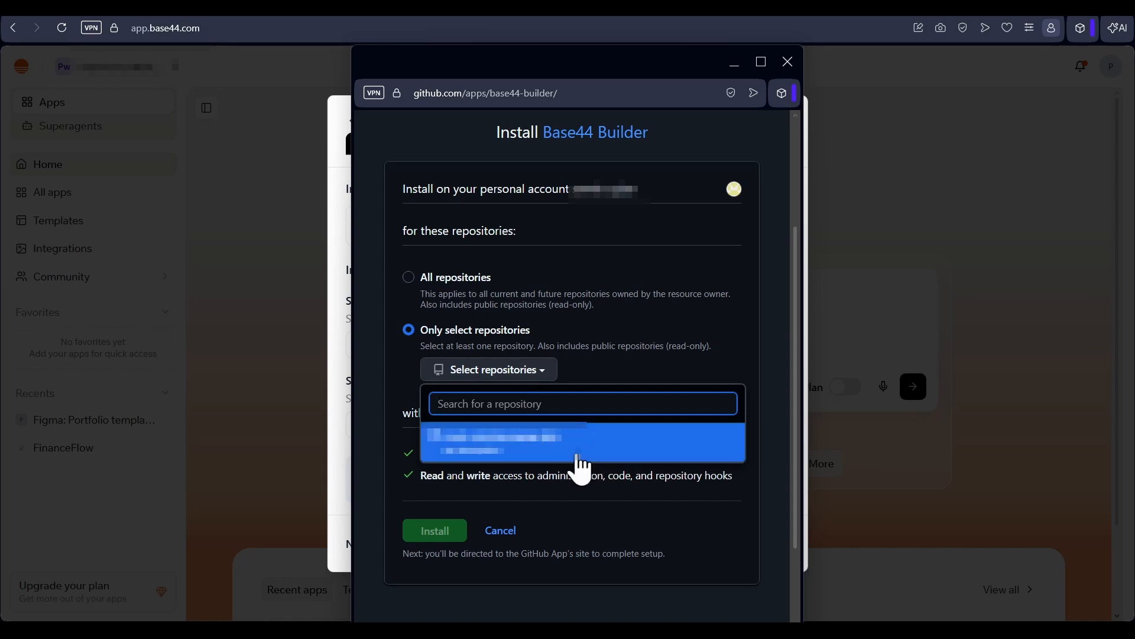
{"action": "left_click", "coordinate": [601, 450]}
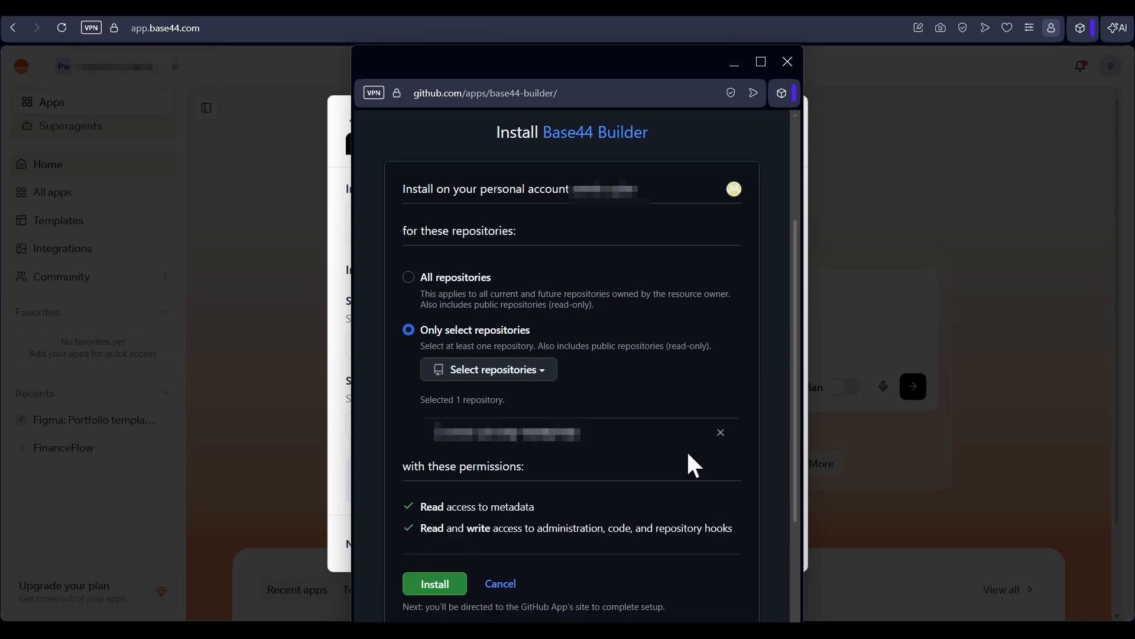
{"action": "left_click", "coordinate": [435, 583]}
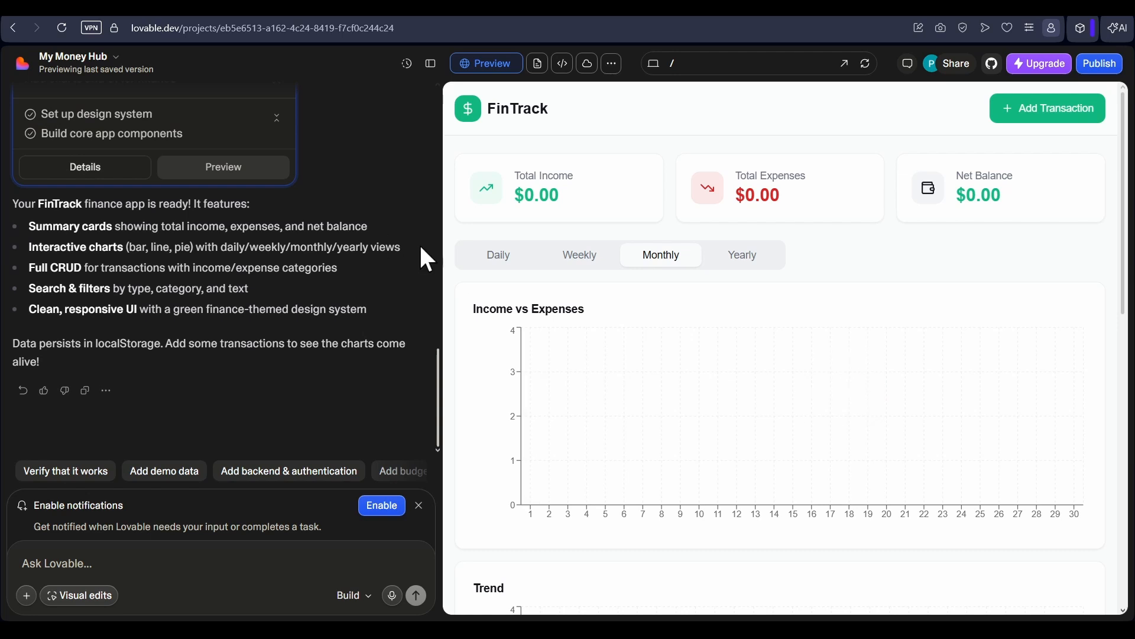
- In Lovable's My Money Hub project, search the connectors for Supabase and open its connector page
{"action": "left_click", "coordinate": [89, 59]}
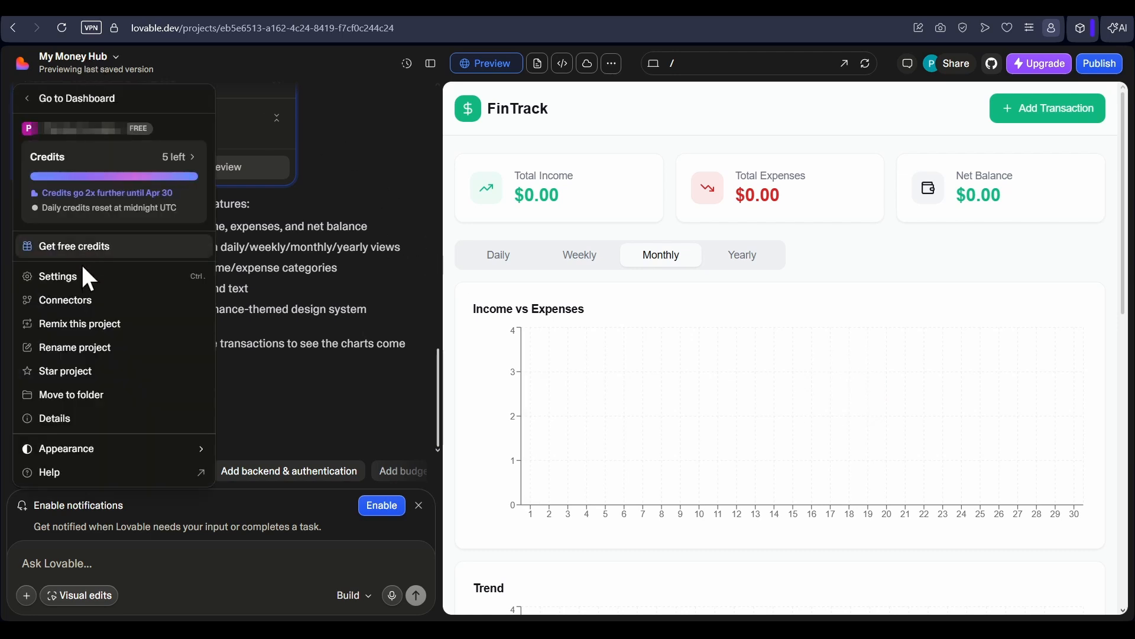
{"action": "left_click", "coordinate": [99, 303]}
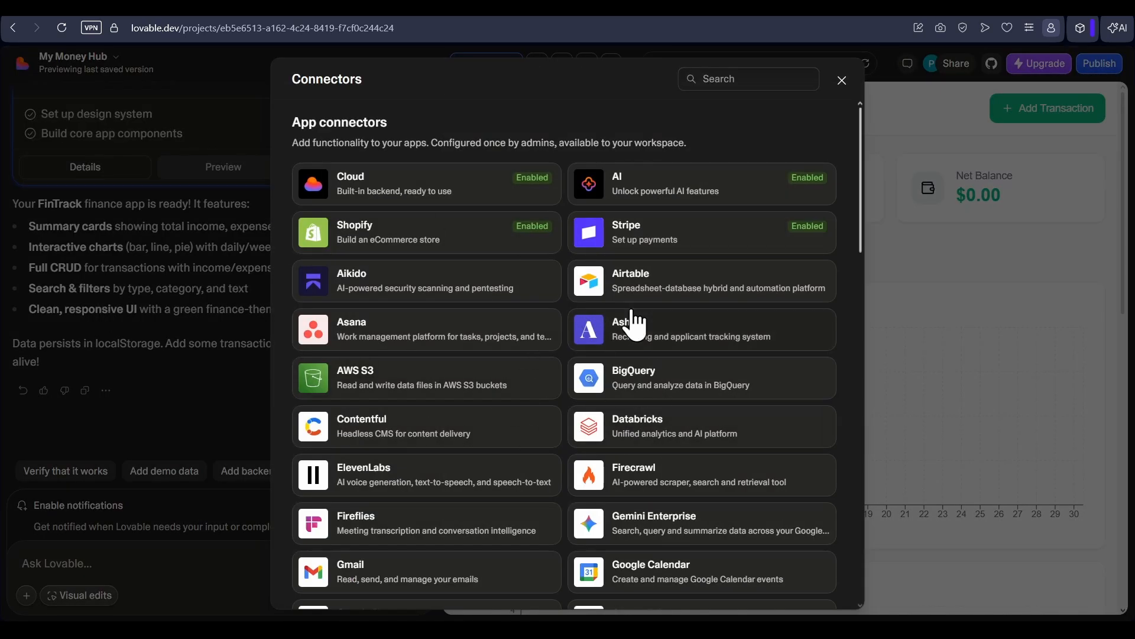
{"action": "left_click", "coordinate": [735, 79]}
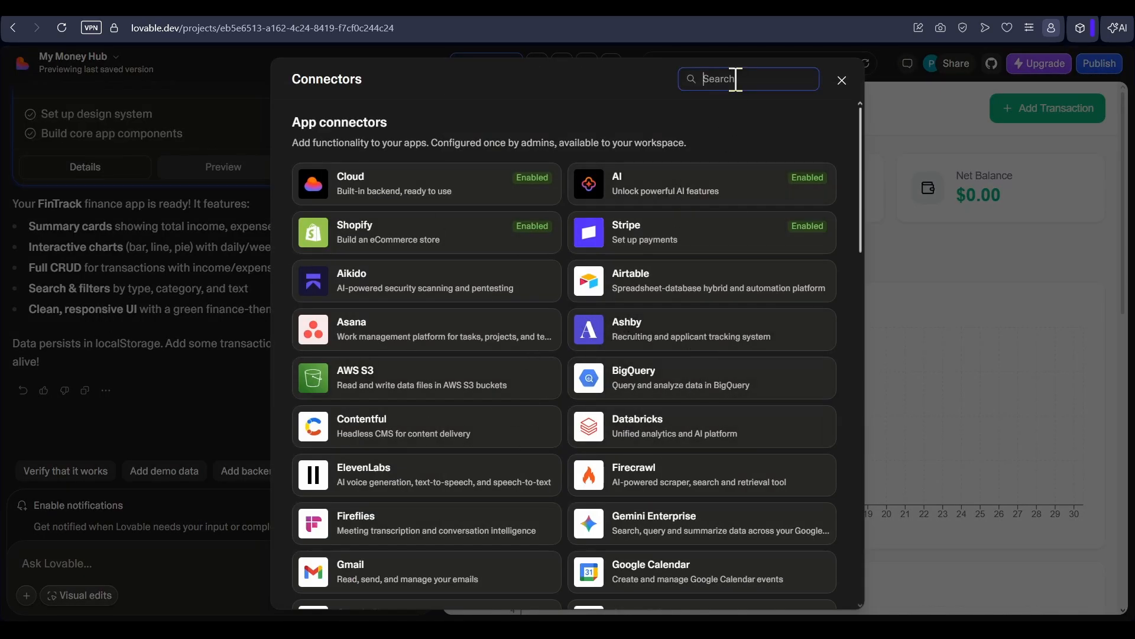
{"action": "type", "text": "supabas"}
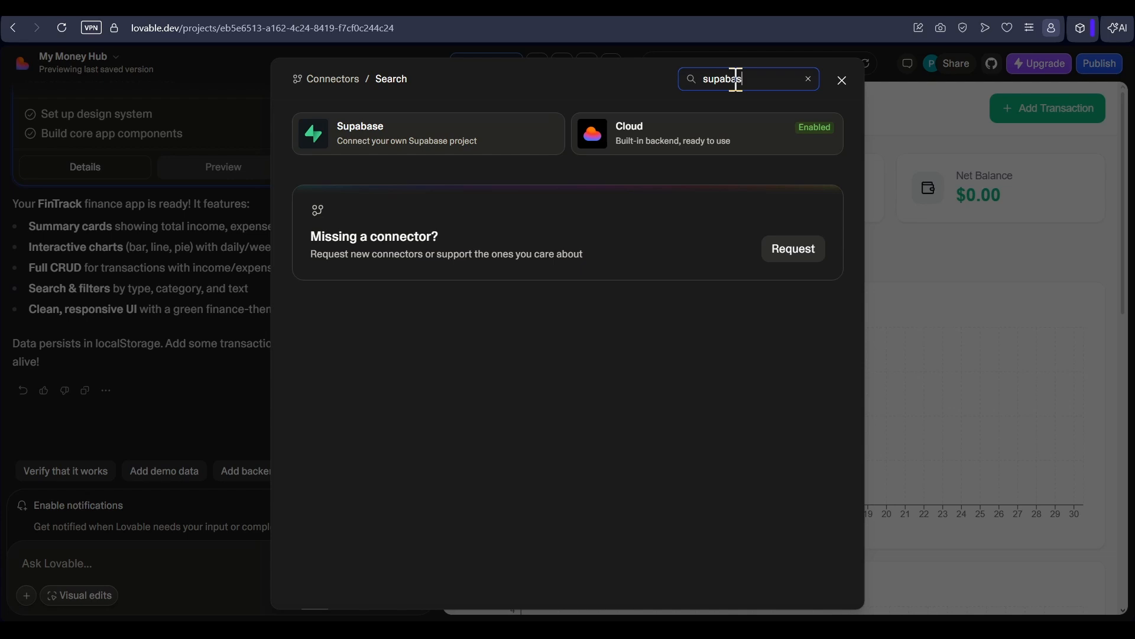
{"action": "left_click", "coordinate": [397, 142]}
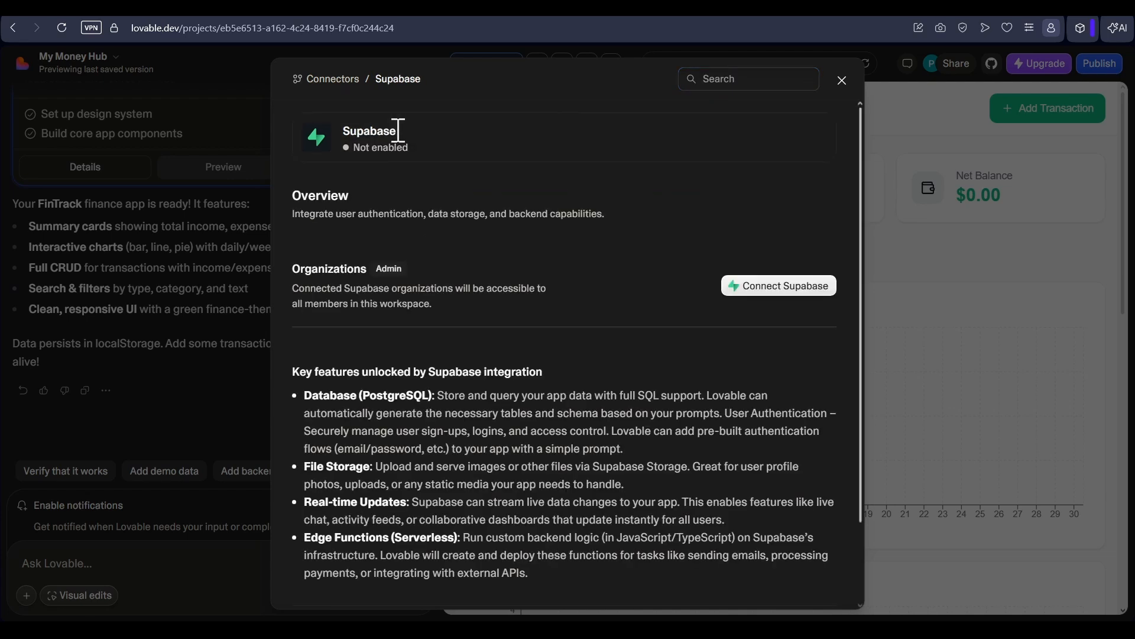
- Connect Supabase by authorizing Lovable's API access to the organization, and return to the project
{"action": "left_click", "coordinate": [784, 290]}
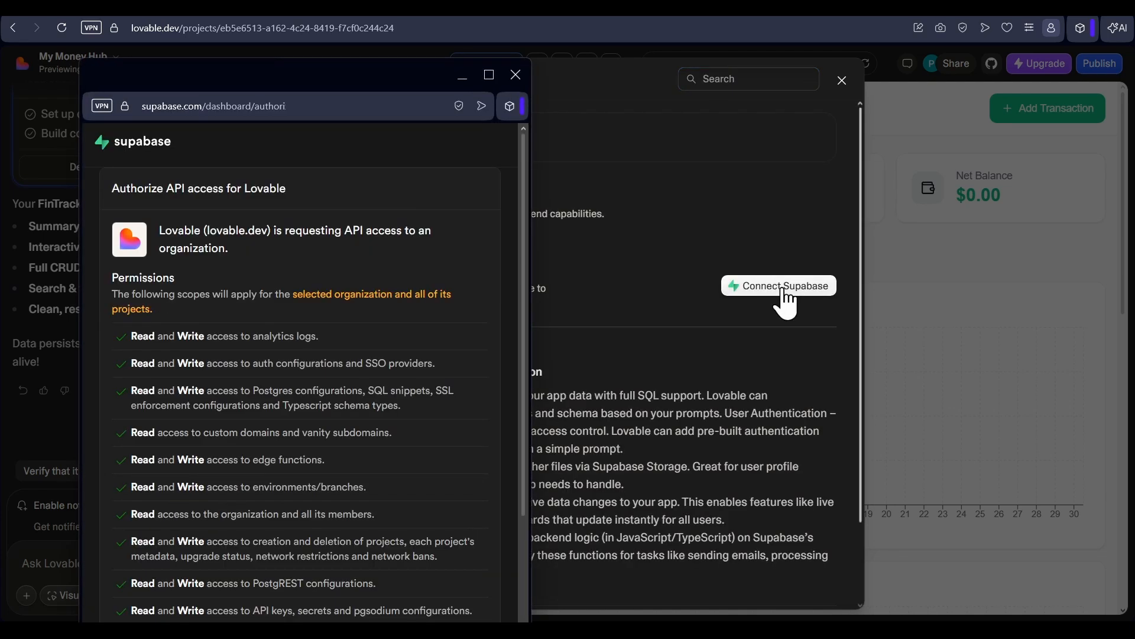
{"action": "left_click_drag", "start_coordinate": [334, 80], "coordinate": [589, 23]}
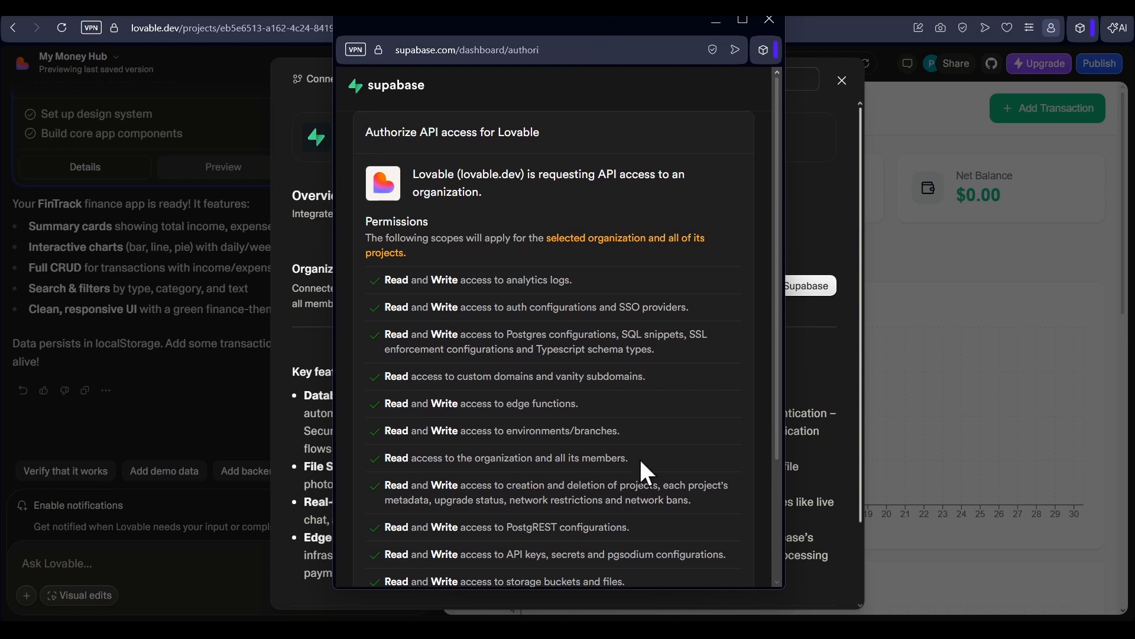
{"action": "scroll", "coordinate": [578, 544], "scroll_direction": "down", "scroll_amount": 3}
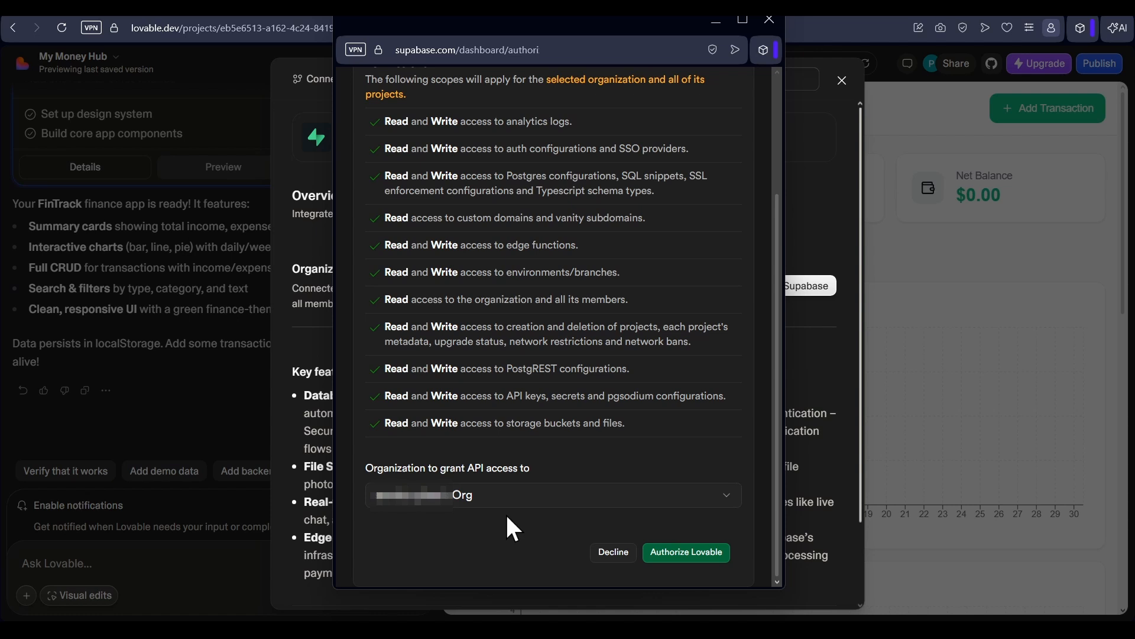
{"action": "left_click", "coordinate": [597, 501]}
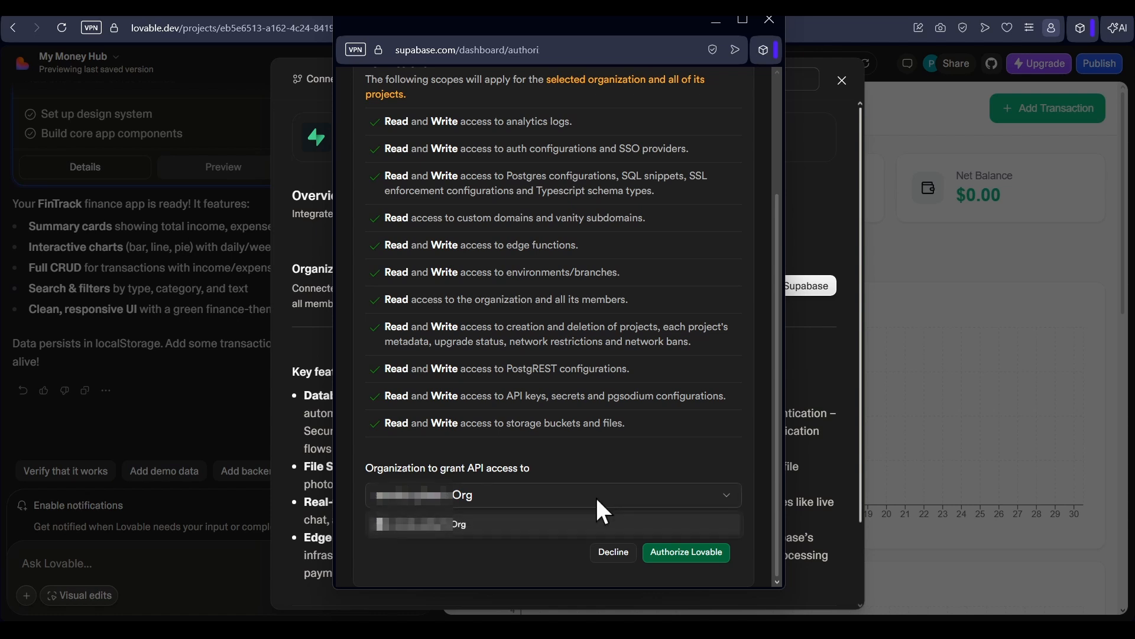
{"action": "left_click", "coordinate": [553, 522]}
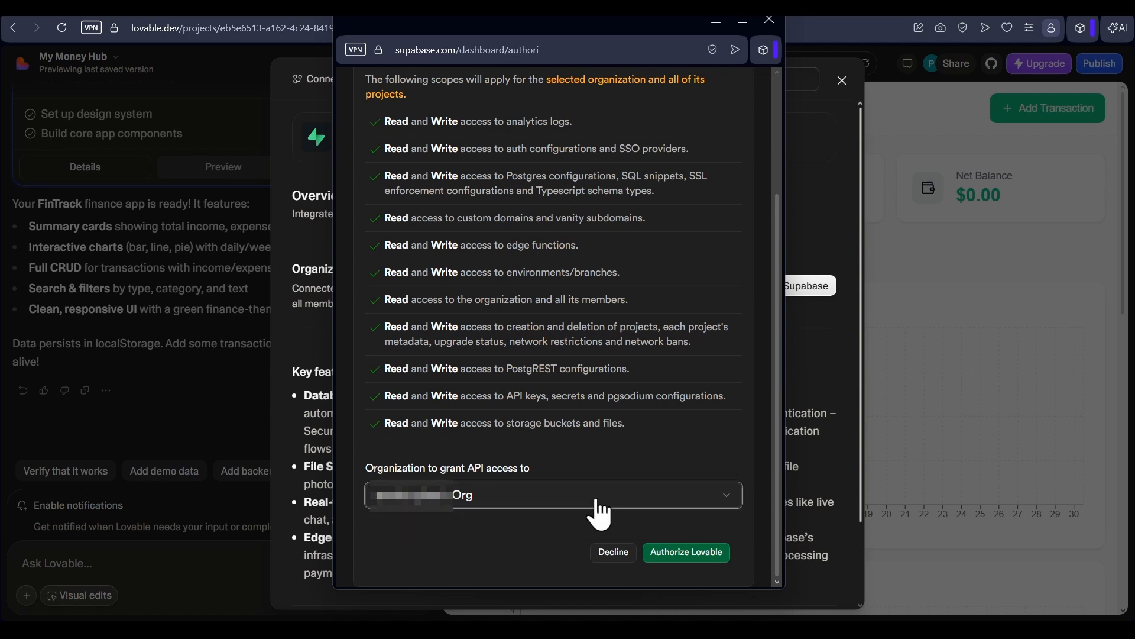
{"action": "left_click", "coordinate": [692, 552]}
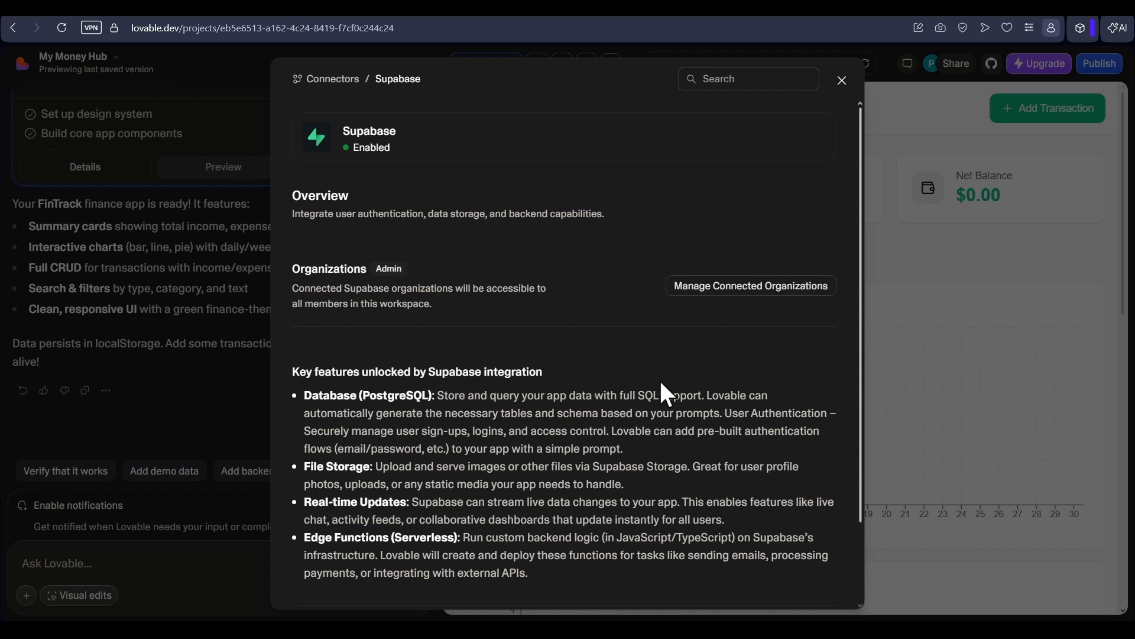
{"action": "left_click", "coordinate": [873, 312]}
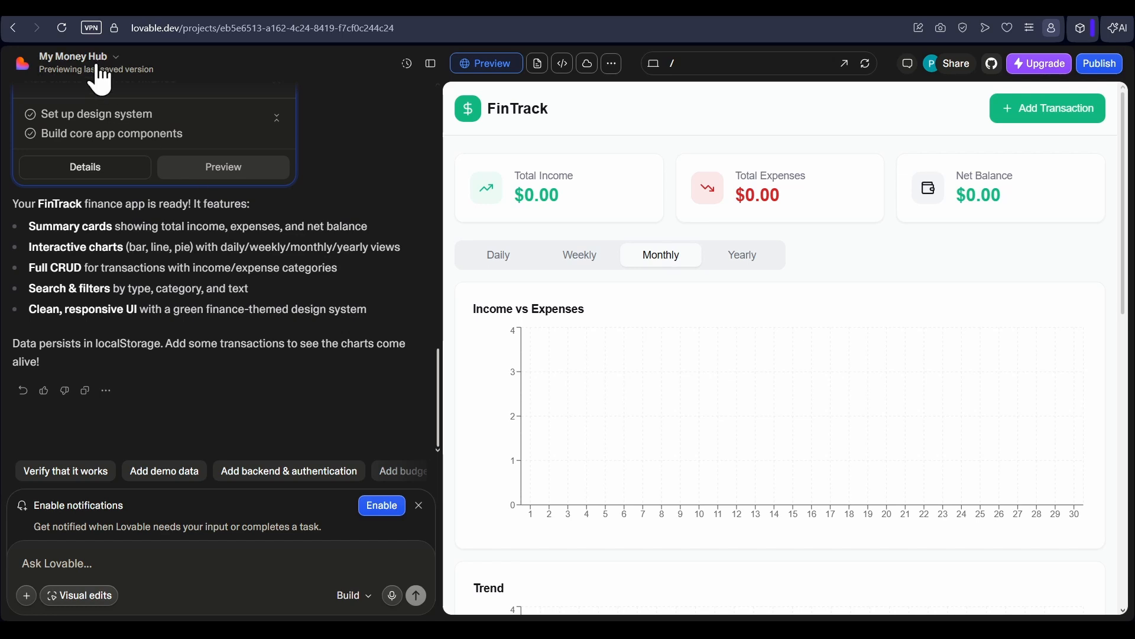
- Link the existing Supabase project of the connected organization to My Money Hub through its Cloud settings
{"action": "left_click", "coordinate": [590, 65]}
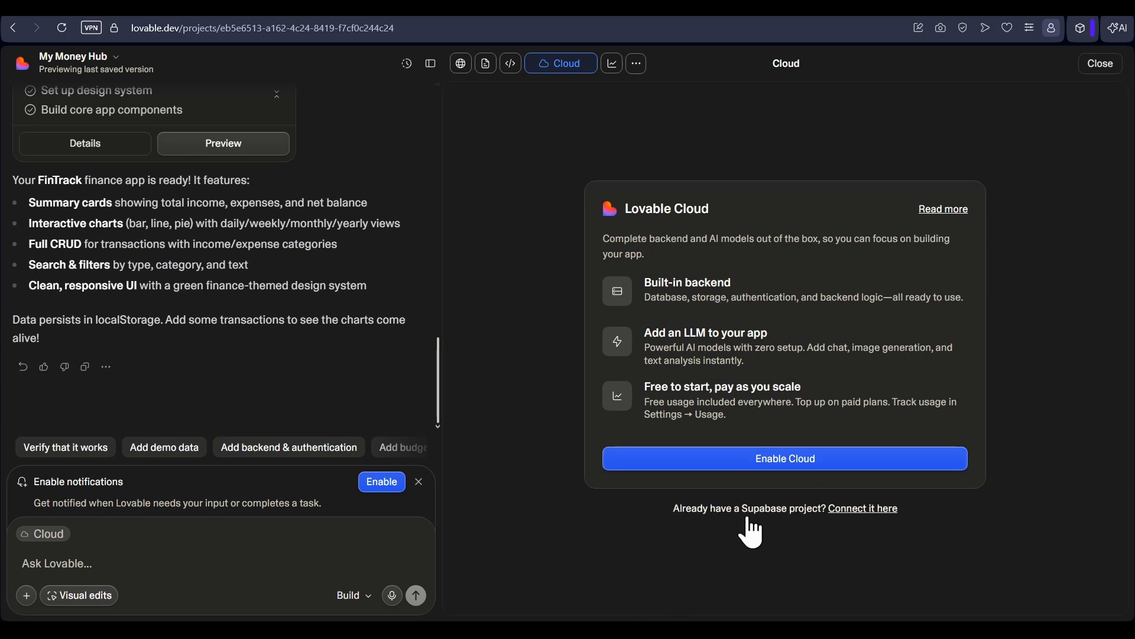
{"action": "left_click", "coordinate": [861, 511]}
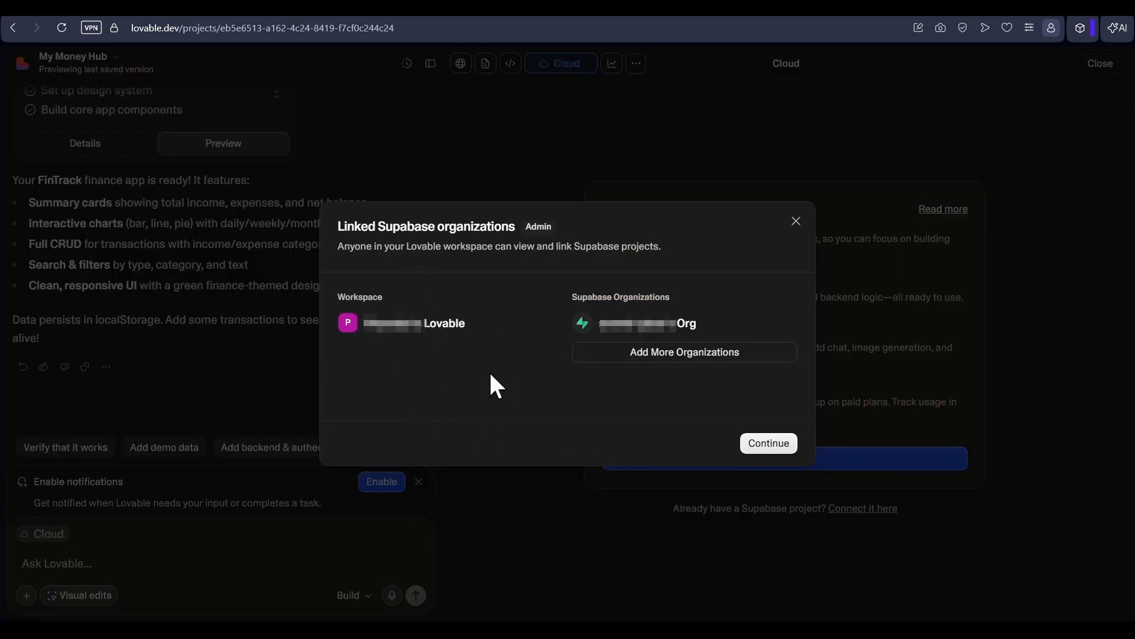
{"action": "left_click", "coordinate": [768, 444]}
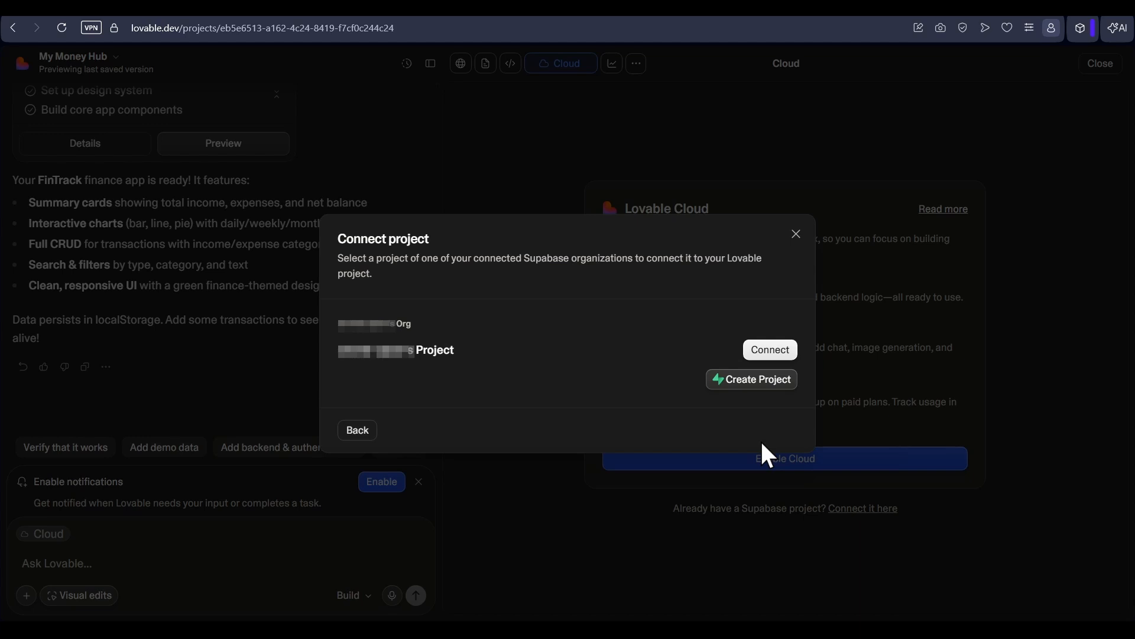
{"action": "left_click", "coordinate": [784, 352]}
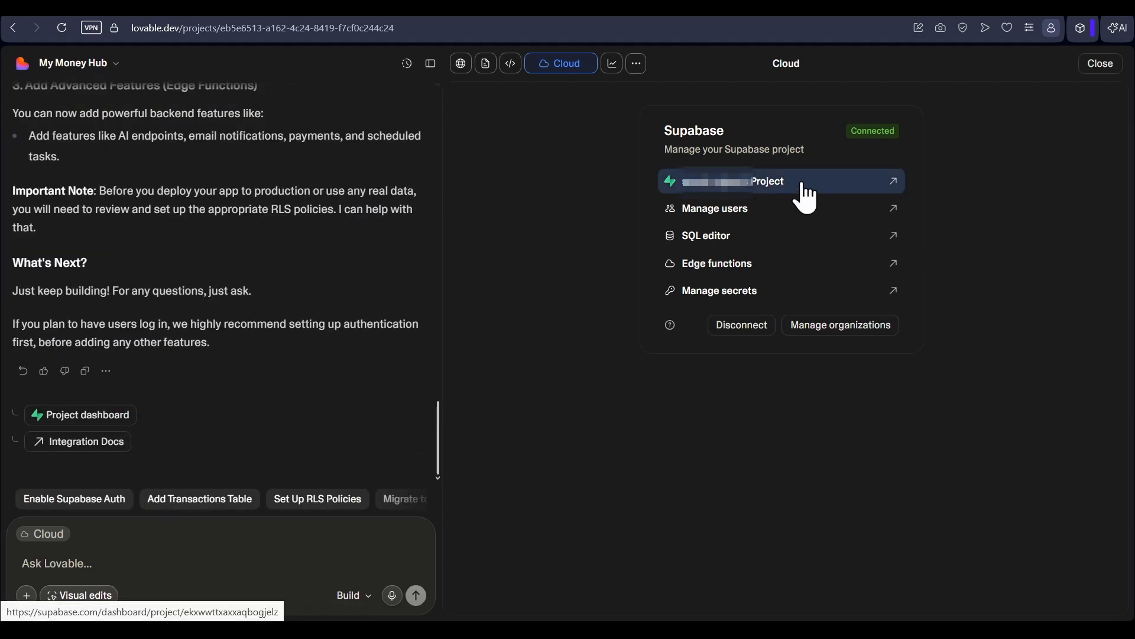
- Copy the project URL from the Supabase project dashboard and paste it as the Supabase URL in the Base44 import form
{"action": "left_click", "coordinate": [796, 198]}
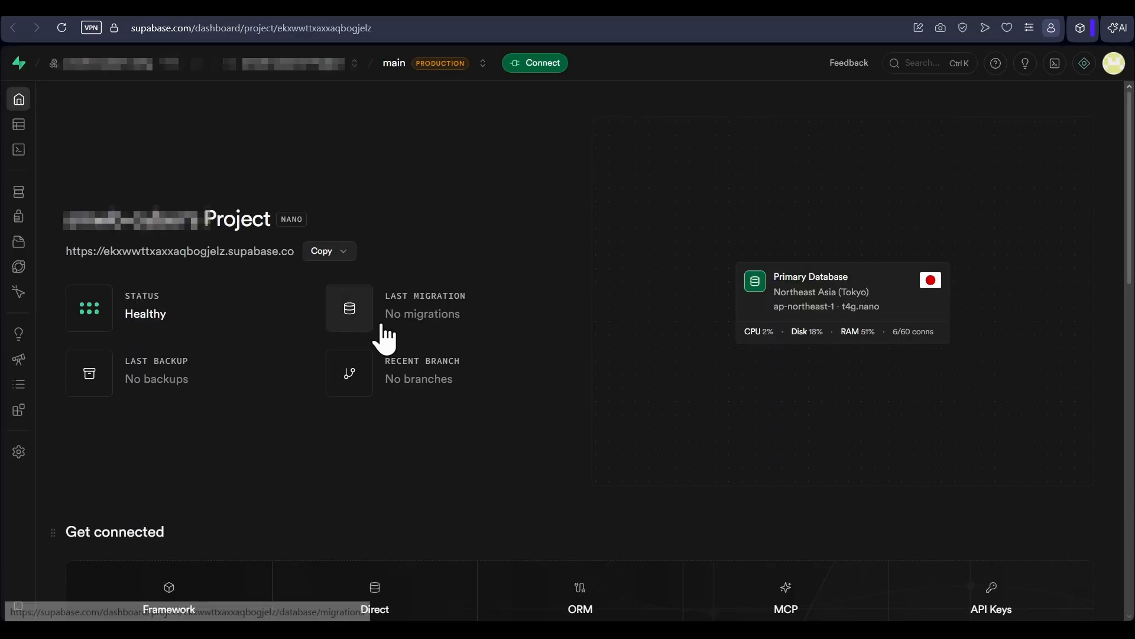
{"action": "left_click", "coordinate": [329, 251]}
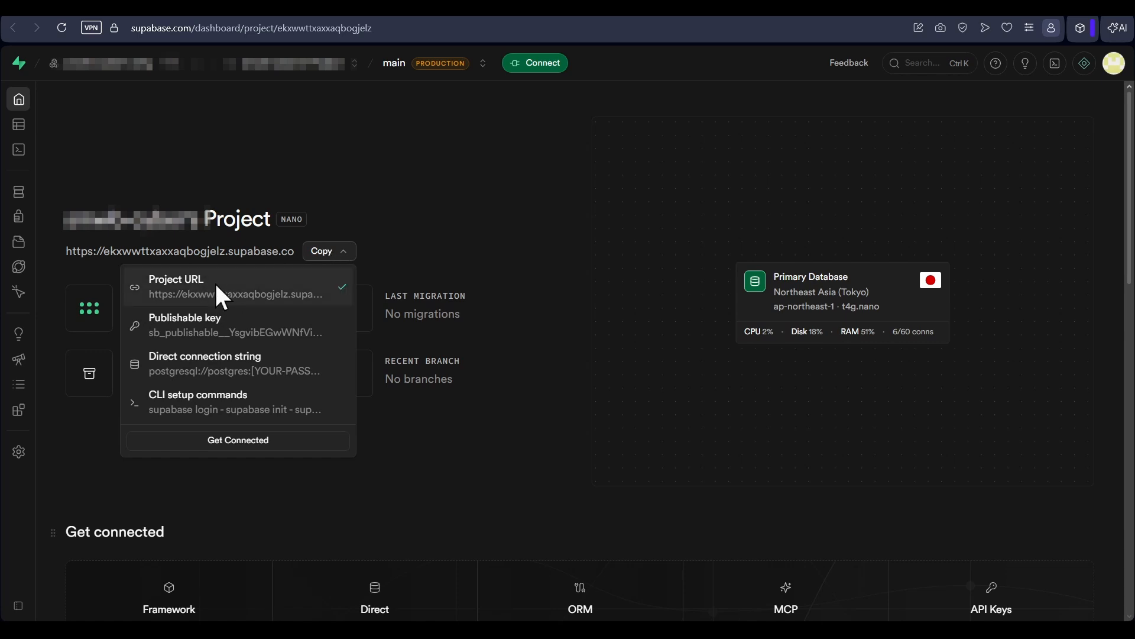
{"action": "key", "text": "ctrl+Tab"}
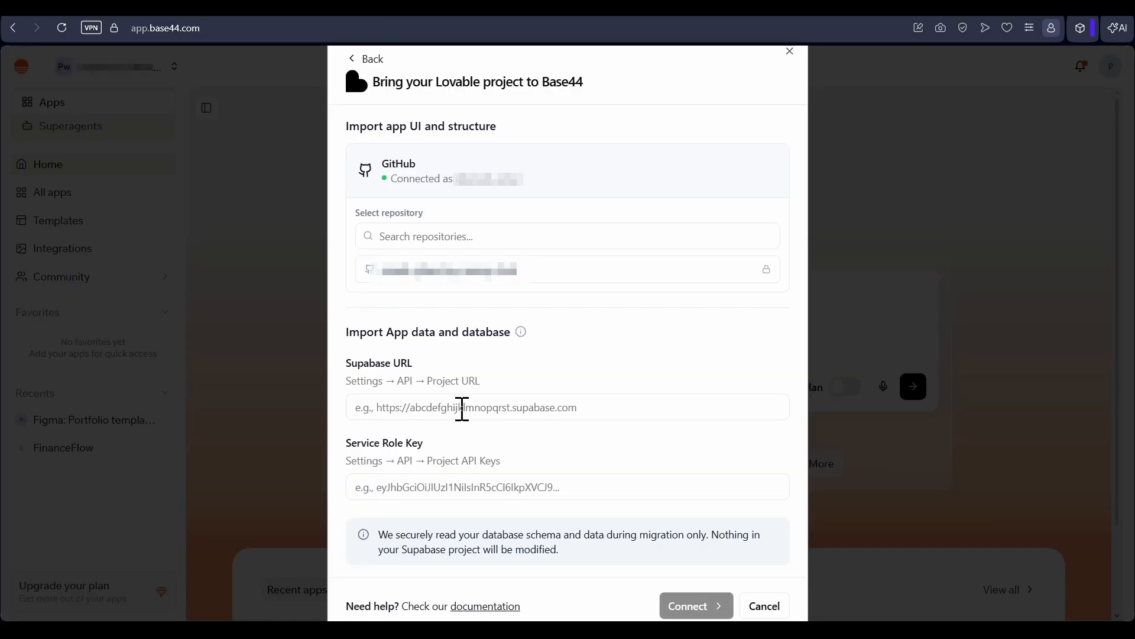
{"action": "left_click", "coordinate": [462, 405]}
{"action": "key", "text": "ctrl+v"}
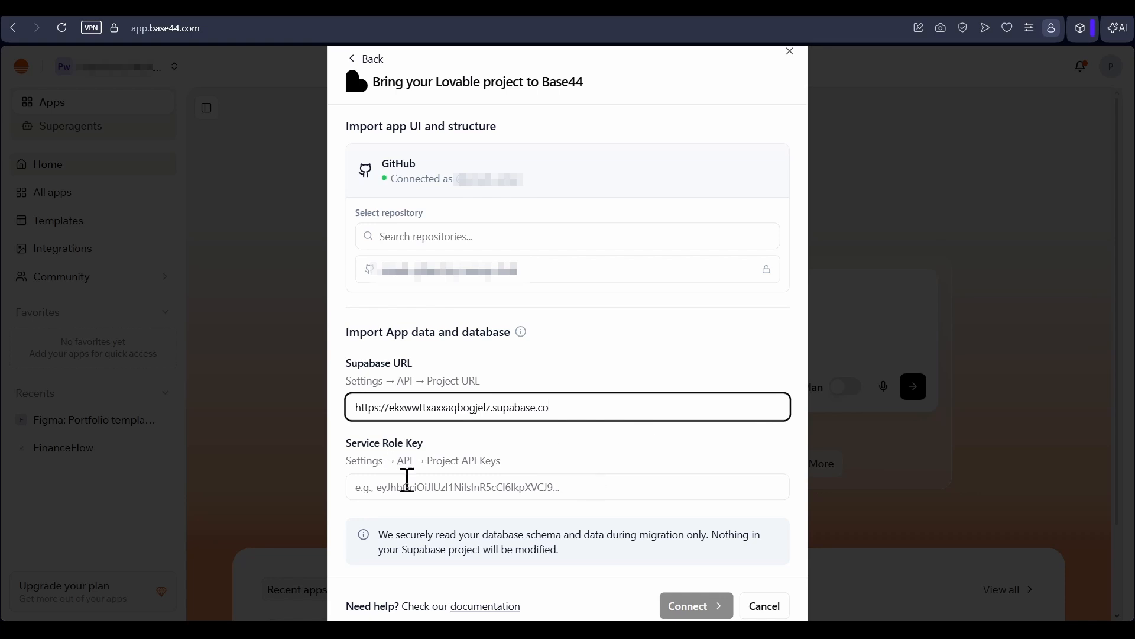
- Reveal and copy the legacy service_role key in the Supabase project's API keys settings, and paste it as the Service Role Key in the Base44 import form
{"action": "key", "text": "ctrl+Tab"}
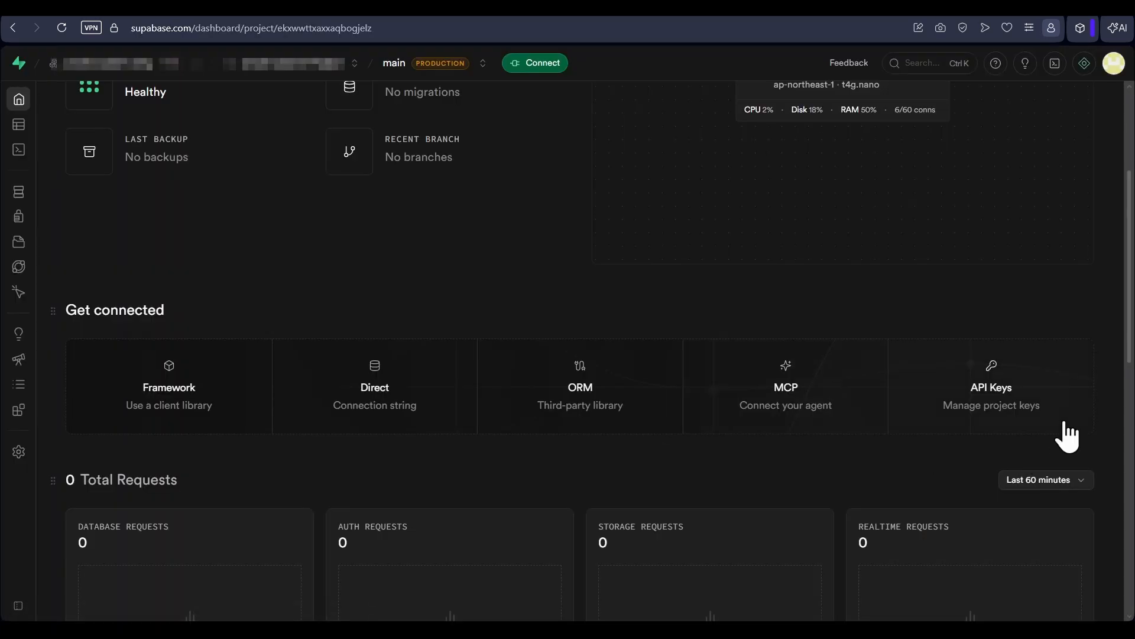
{"action": "left_click", "coordinate": [1015, 376]}
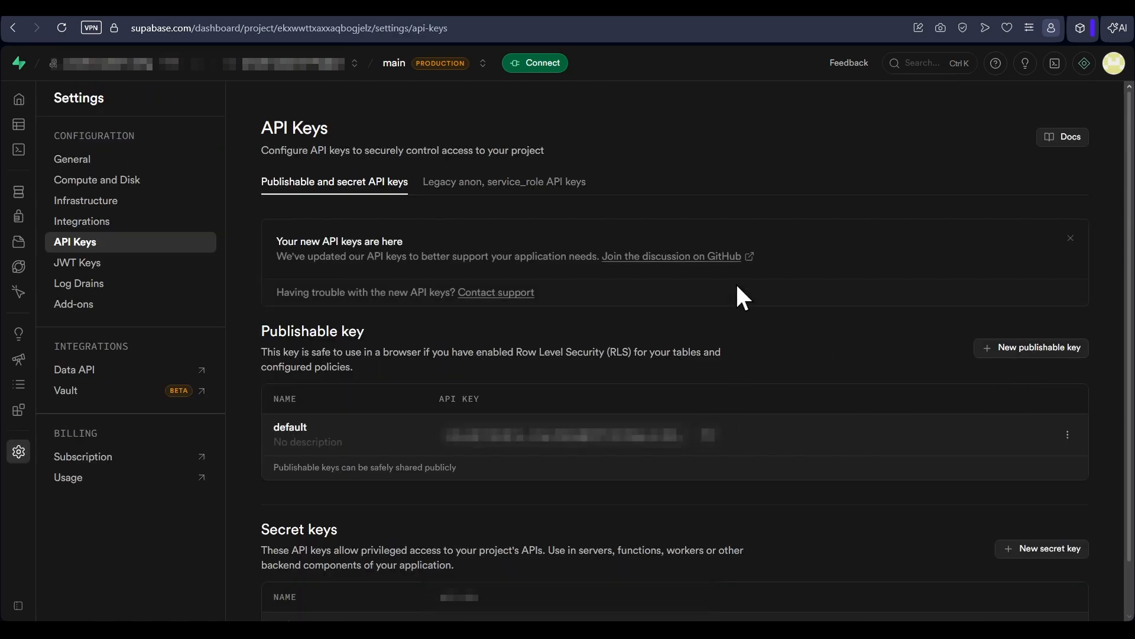
{"action": "left_click", "coordinate": [535, 185]}
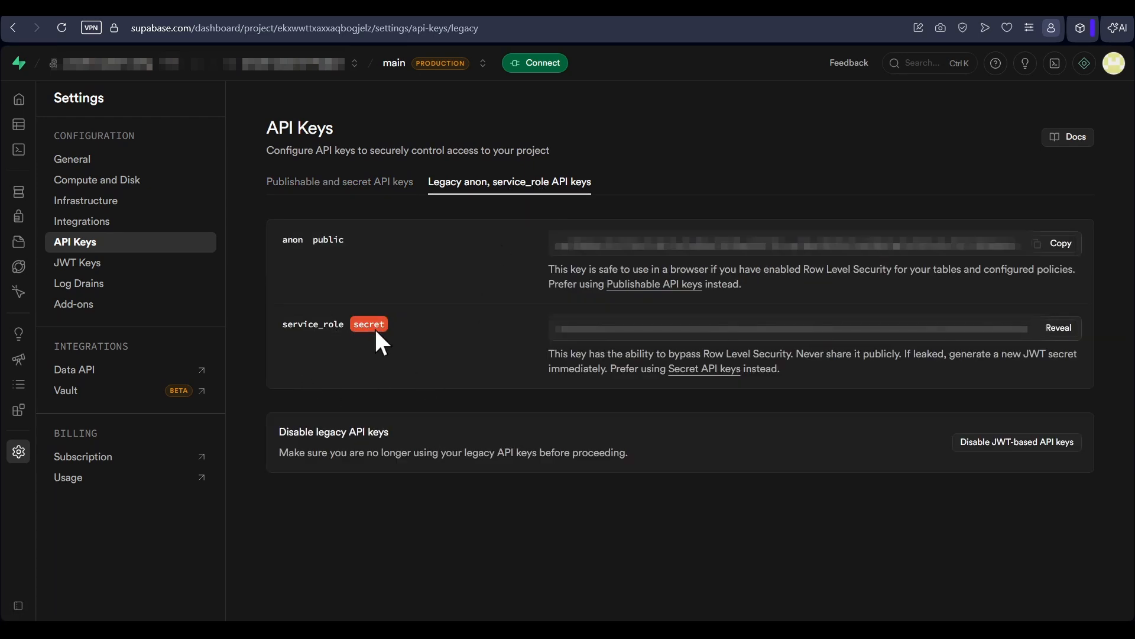
{"action": "left_click", "coordinate": [1064, 331]}
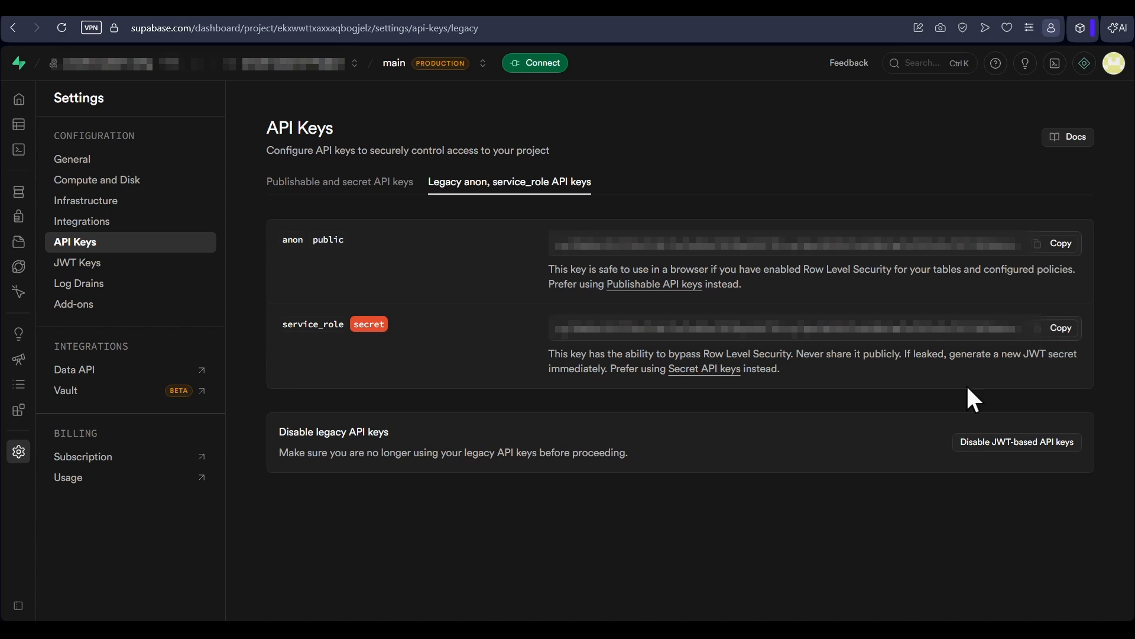
{"action": "left_click", "coordinate": [1068, 333]}
{"action": "key", "text": "ctrl+Tab"}
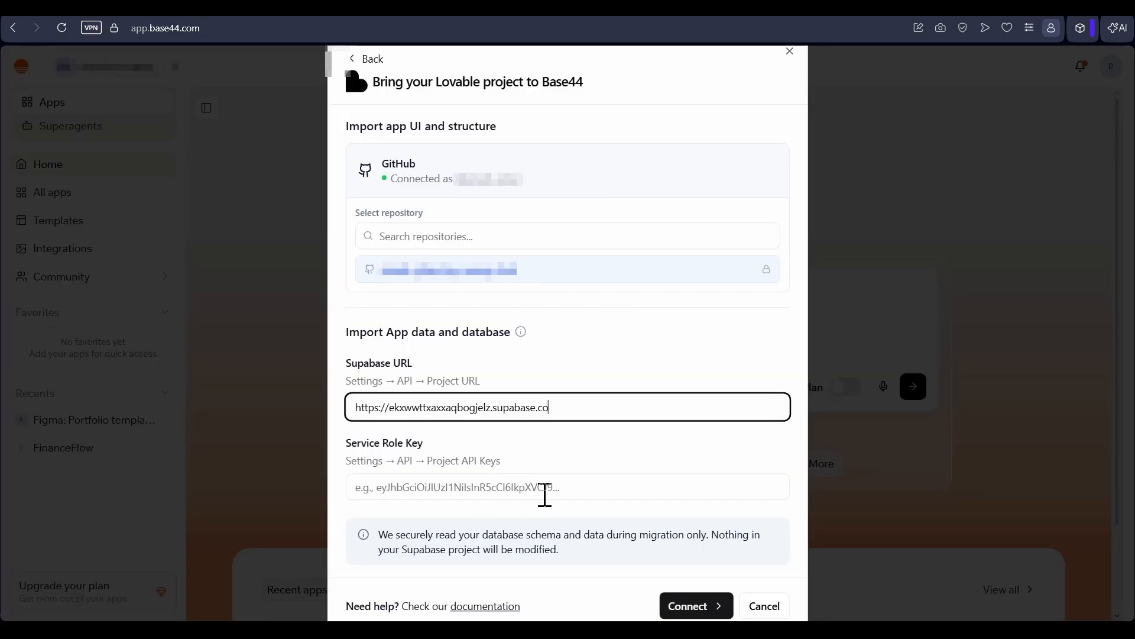
{"action": "left_click", "coordinate": [548, 491]}
{"action": "key", "text": "ctrl+v"}
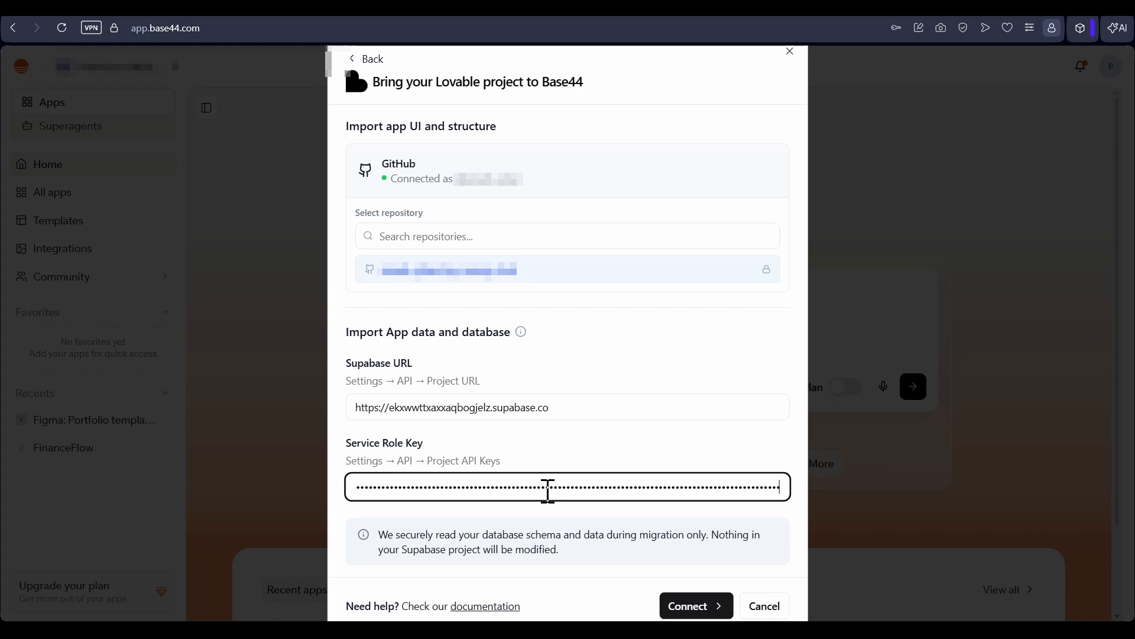
- Connect the Lovable project to Base44 and submit the pre-filled prompt to build an exact clone of the original app
{"action": "left_click", "coordinate": [686, 609]}
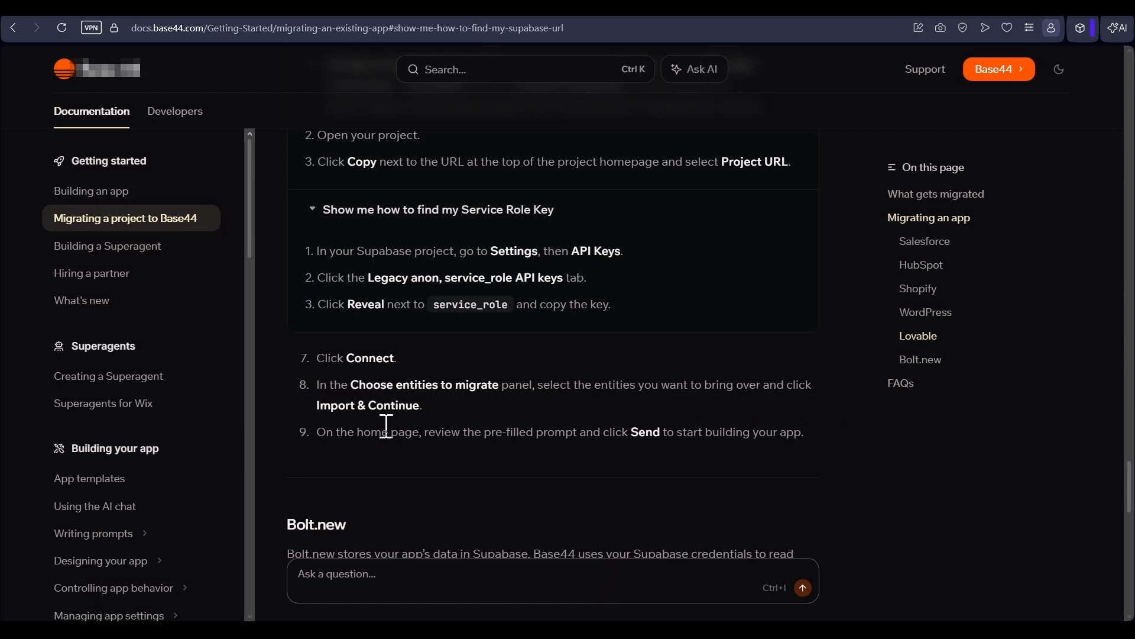
{"action": "left_click", "coordinate": [159, 8]}
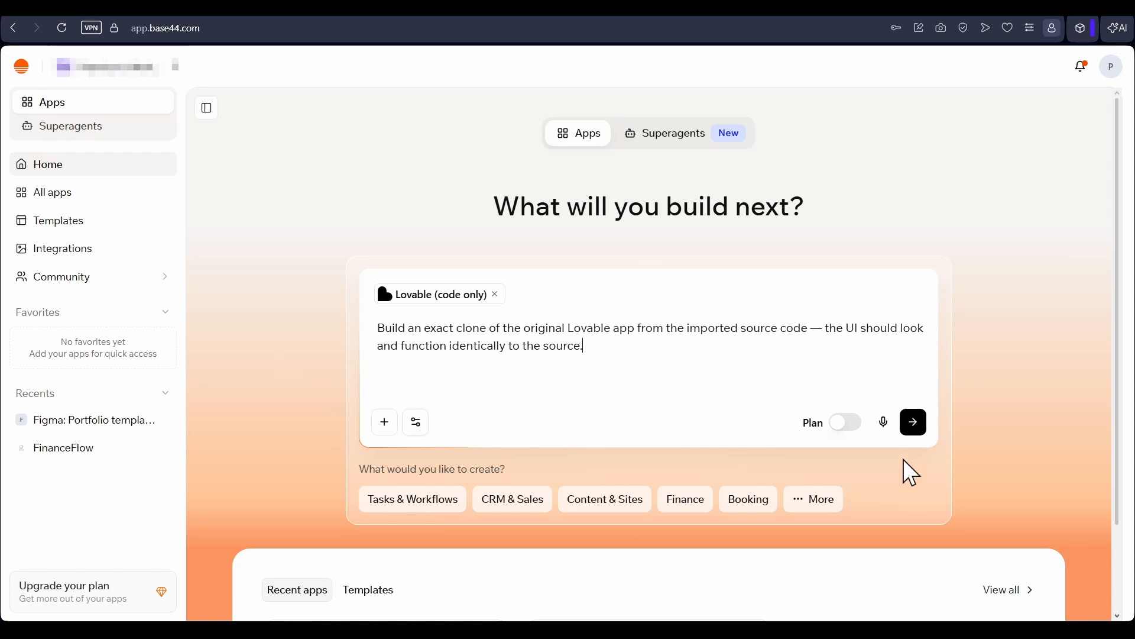
{"action": "left_click", "coordinate": [916, 427]}
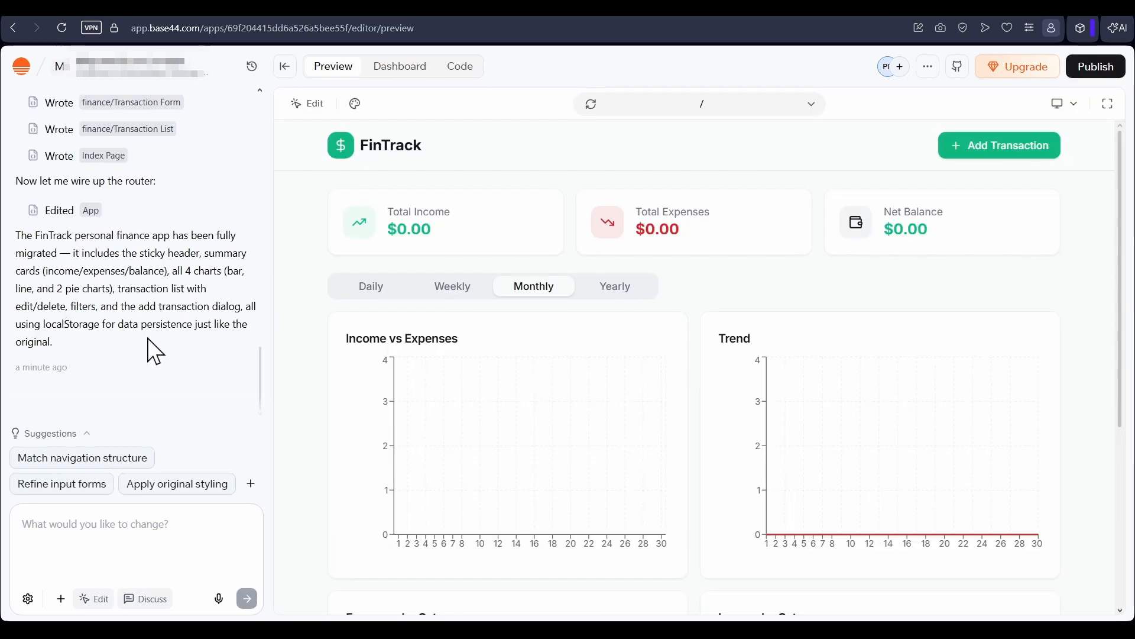
- Review the Base44 build log and compare the original FinTrack dashboard in Lovable with the migrated preview in Base44
{"action": "scroll", "coordinate": [151, 339], "scroll_direction": "up", "scroll_amount": 5}
{"action": "scroll", "coordinate": [151, 339], "scroll_direction": "up", "scroll_amount": 15}
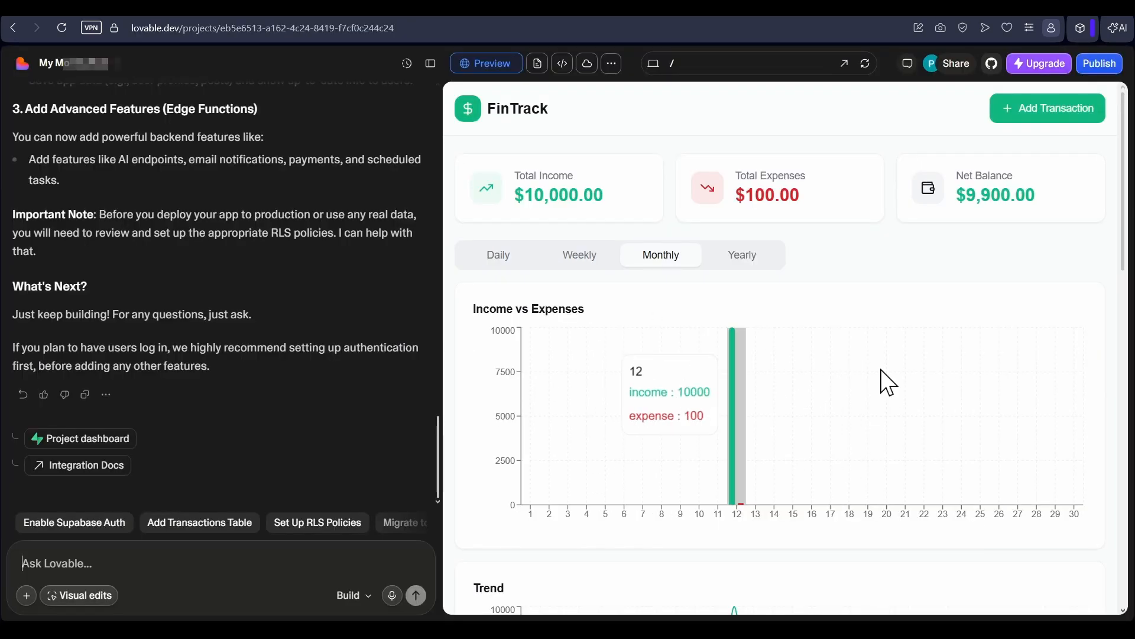
{"action": "scroll", "coordinate": [894, 331], "scroll_direction": "down", "scroll_amount": 4}
{"action": "scroll", "coordinate": [897, 333], "scroll_direction": "down", "scroll_amount": 8}
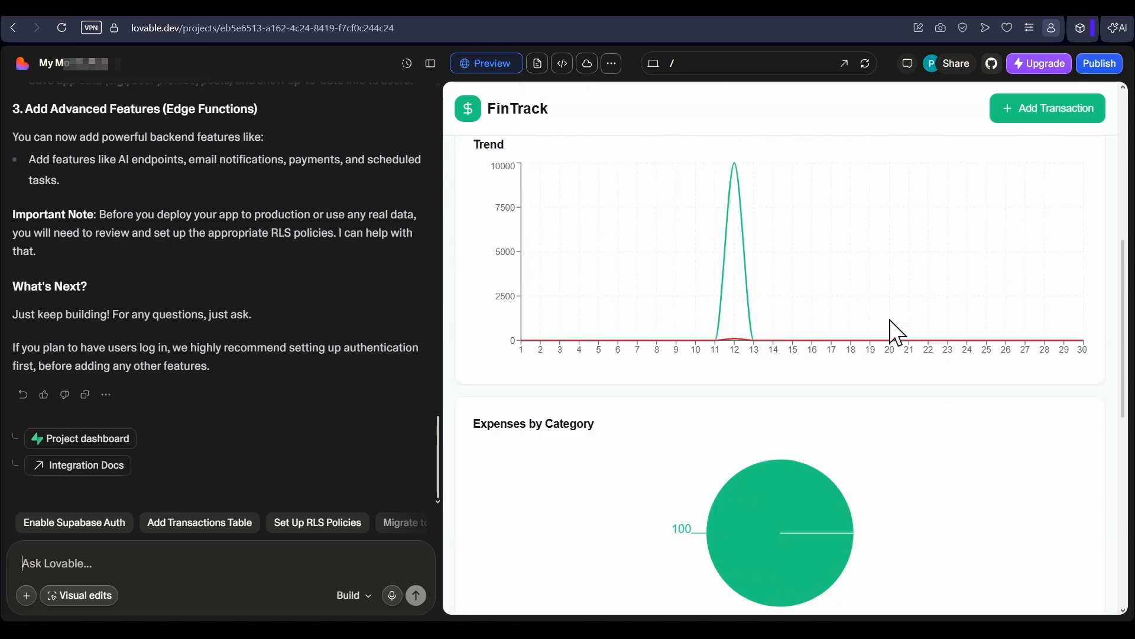
{"action": "scroll", "coordinate": [897, 333], "scroll_direction": "up", "scroll_amount": 11}
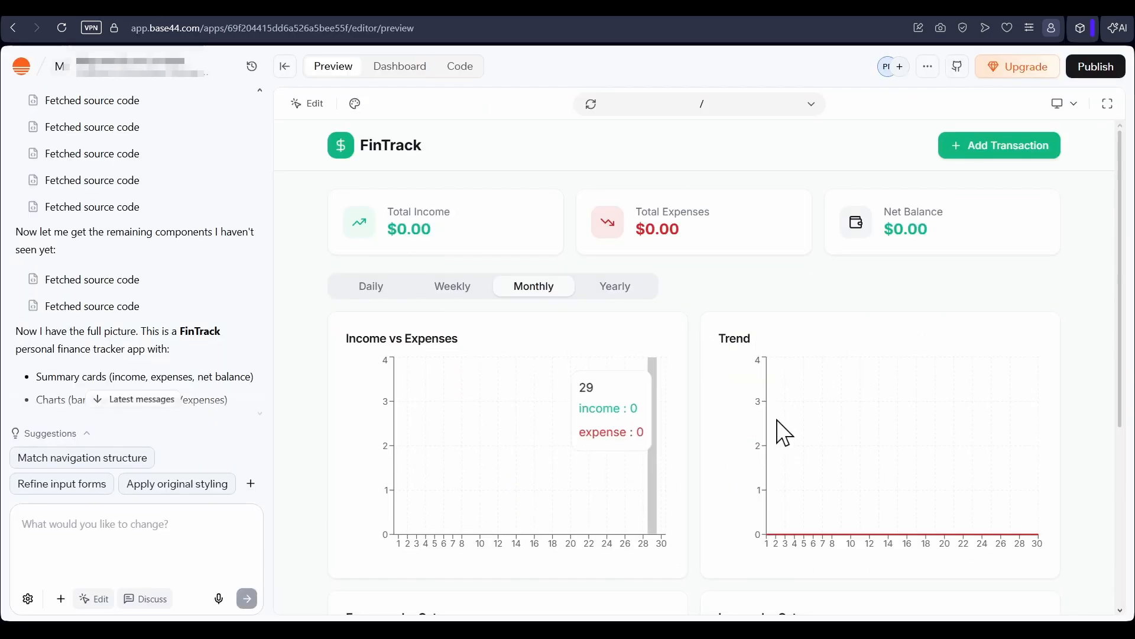
{"action": "scroll", "coordinate": [829, 362], "scroll_direction": "down", "scroll_amount": 5}
{"action": "scroll", "coordinate": [835, 361], "scroll_direction": "up", "scroll_amount": 5}
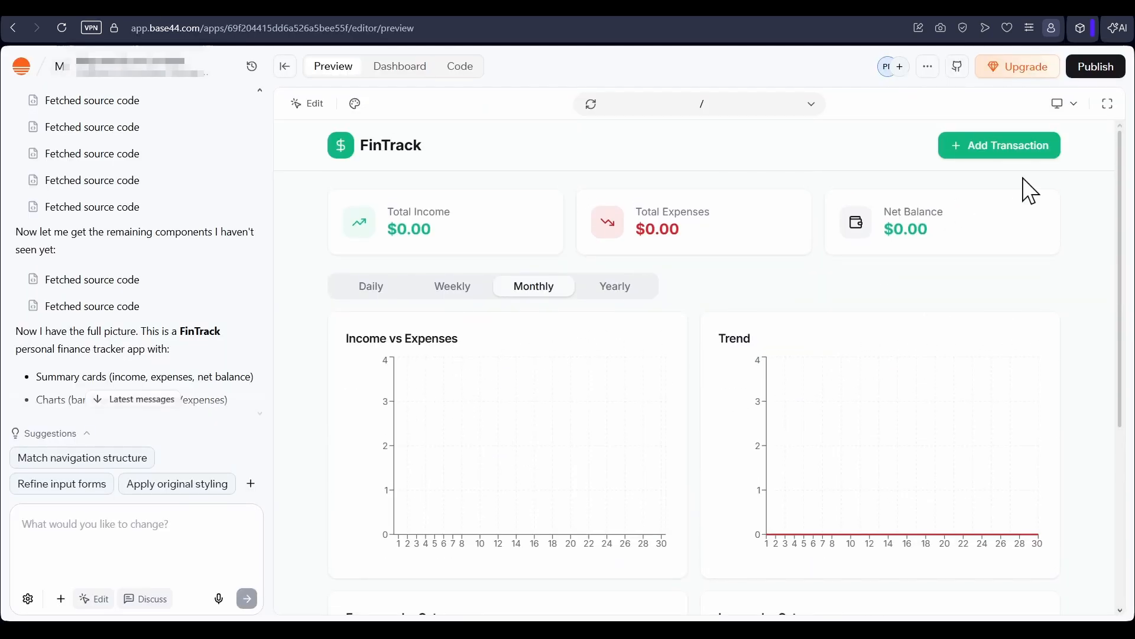
- Inspect the migrated app's Add Transaction form, category charts and transaction list in the preview, closing the form without adding an entry
{"action": "left_click", "coordinate": [1003, 149]}
{"action": "left_click", "coordinate": [1044, 322]}
{"action": "mouse_move", "coordinate": [811, 392]}
{"action": "scroll", "coordinate": [816, 402], "scroll_direction": "down", "scroll_amount": 5}
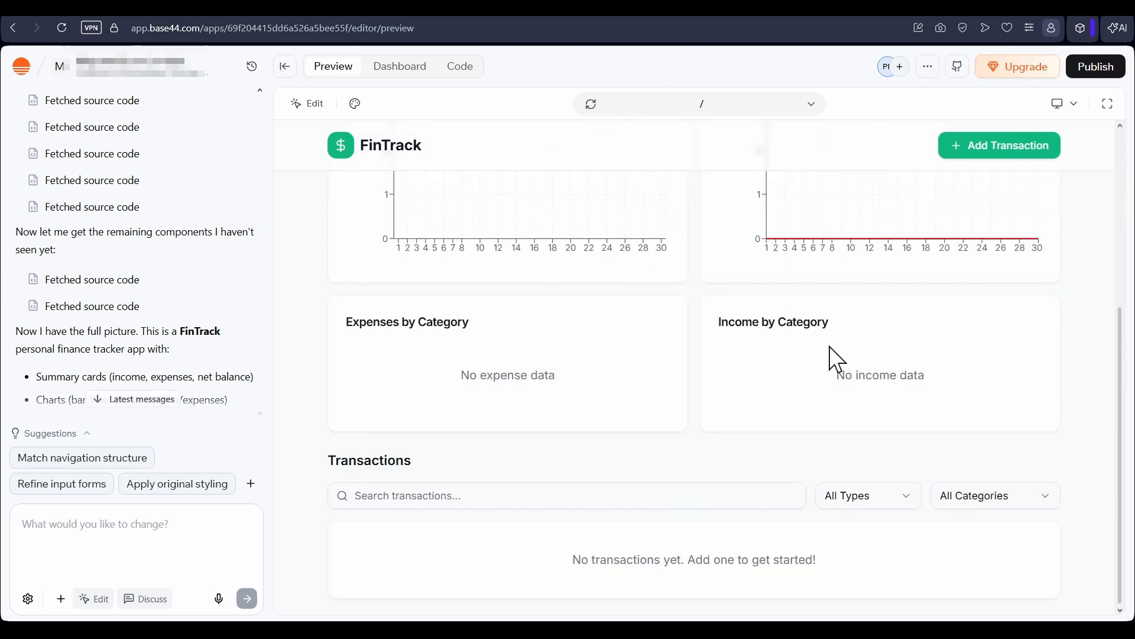
{"action": "scroll", "coordinate": [837, 360], "scroll_direction": "up", "scroll_amount": 5}
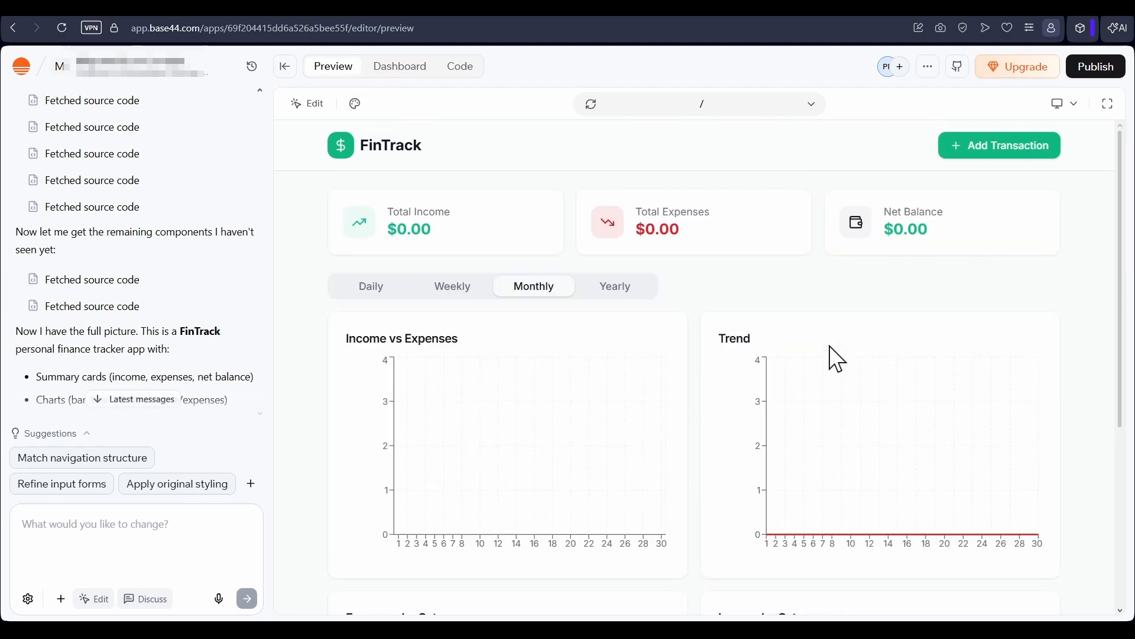
{"action": "left_click", "coordinate": [1000, 148]}
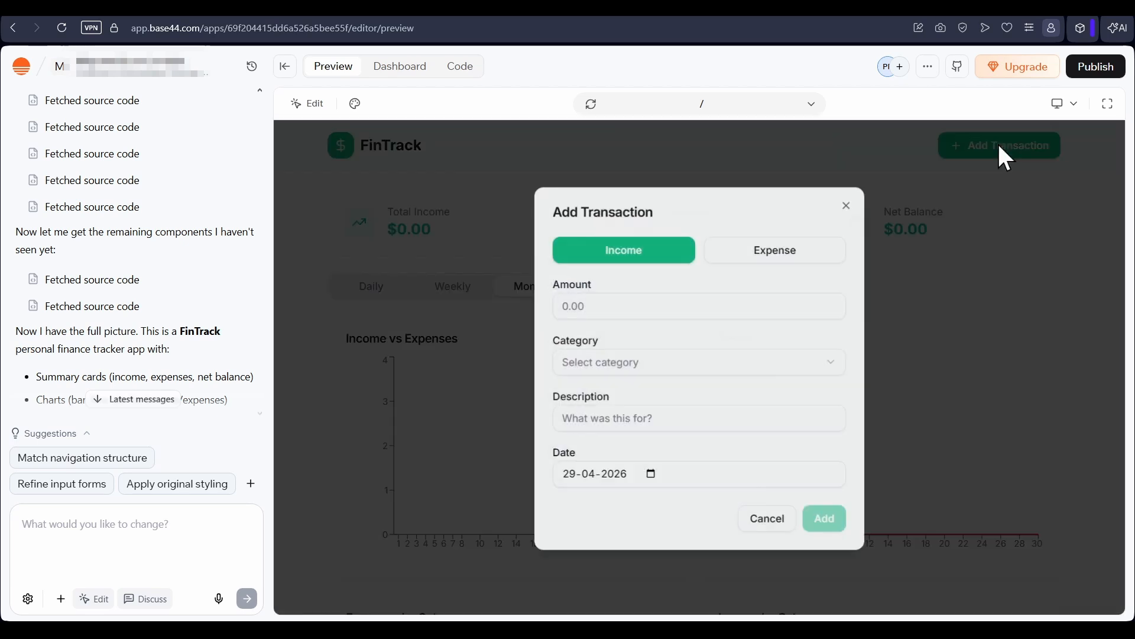
{"action": "left_click", "coordinate": [1039, 308]}
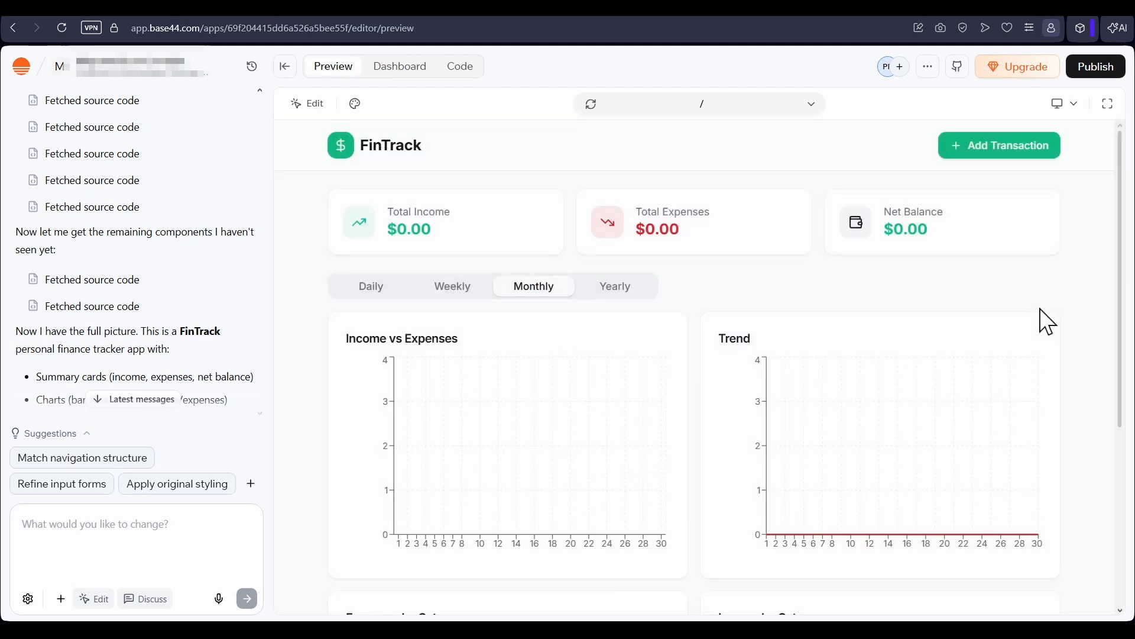